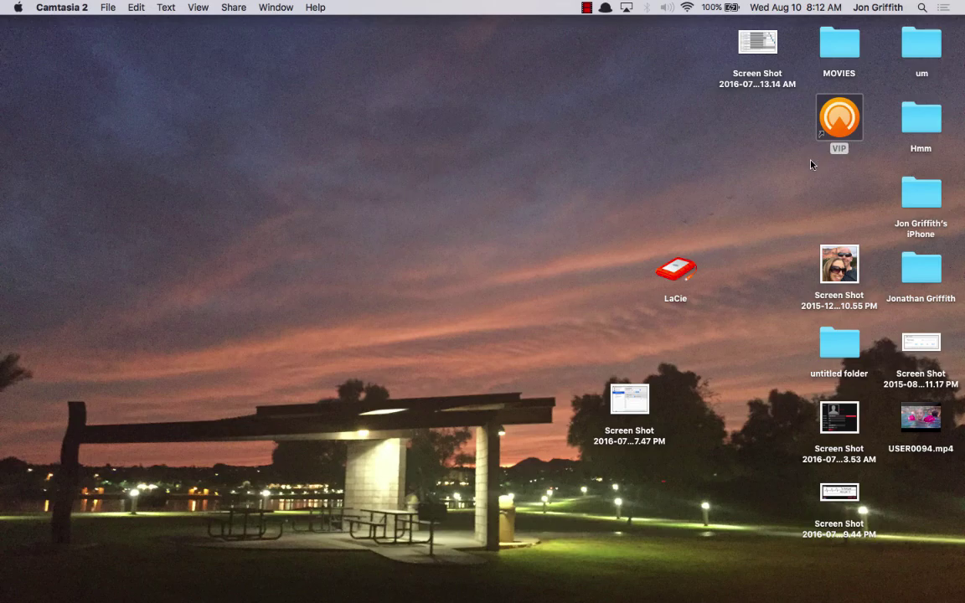
# - Launch Akai VIP, shift its window slightly left, and scroll through the 4693-preset library
pyautogui.click(839, 120)
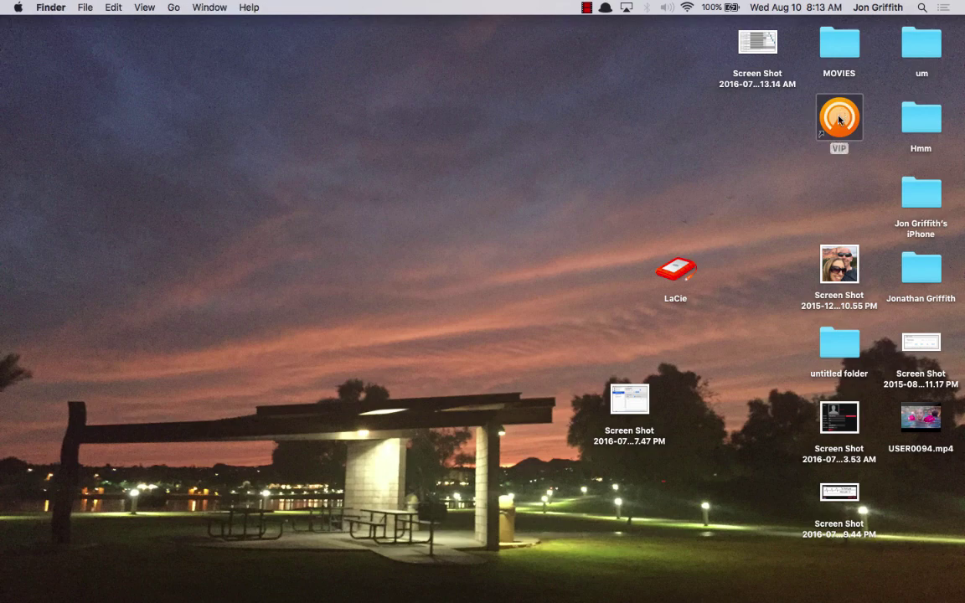
pyautogui.doubleClick(839, 120)
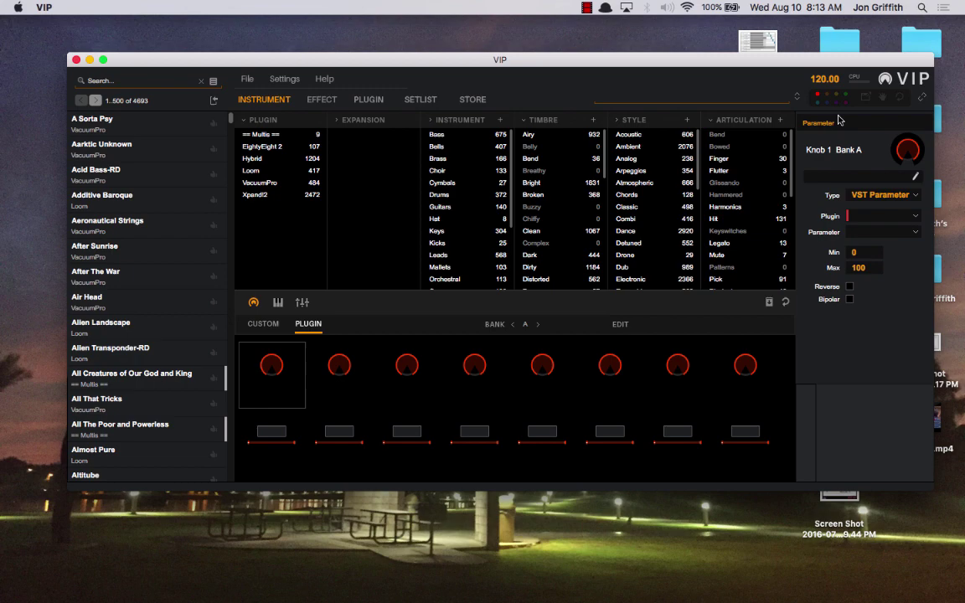
pyautogui.moveTo(531, 60); pyautogui.dragTo(506, 60)
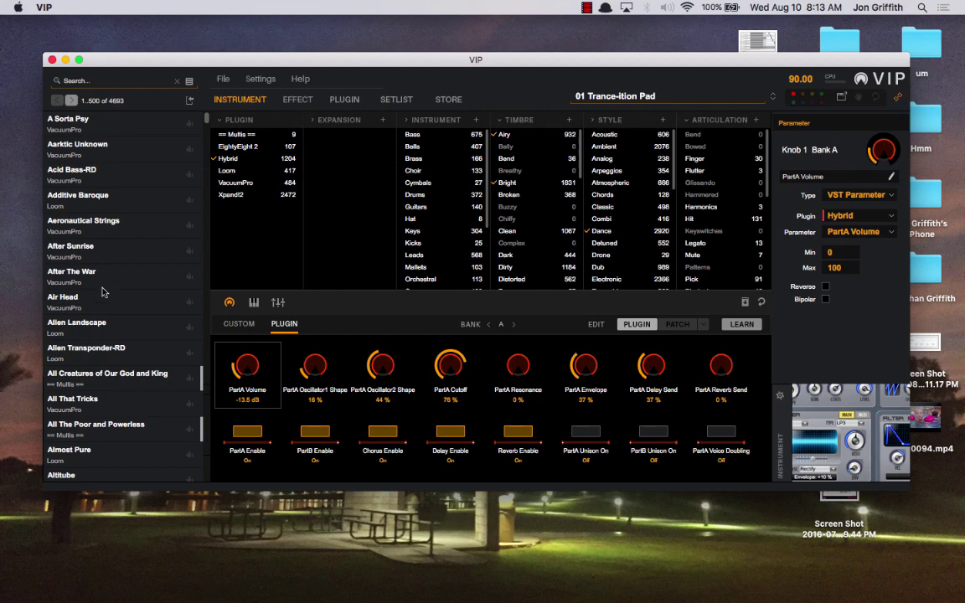
pyautogui.scroll(-15, 115, 416)
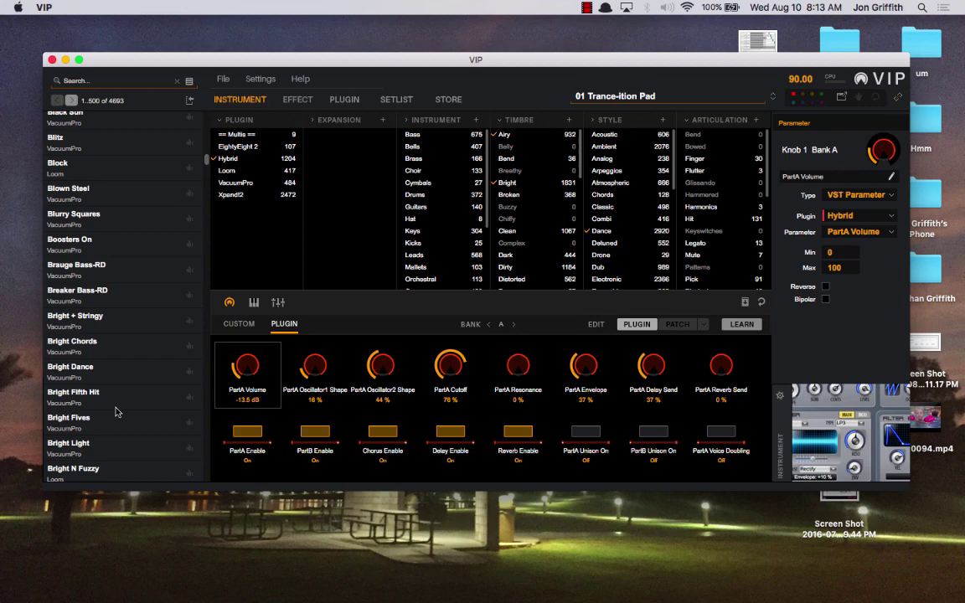
pyautogui.scroll(-20, 115, 404)
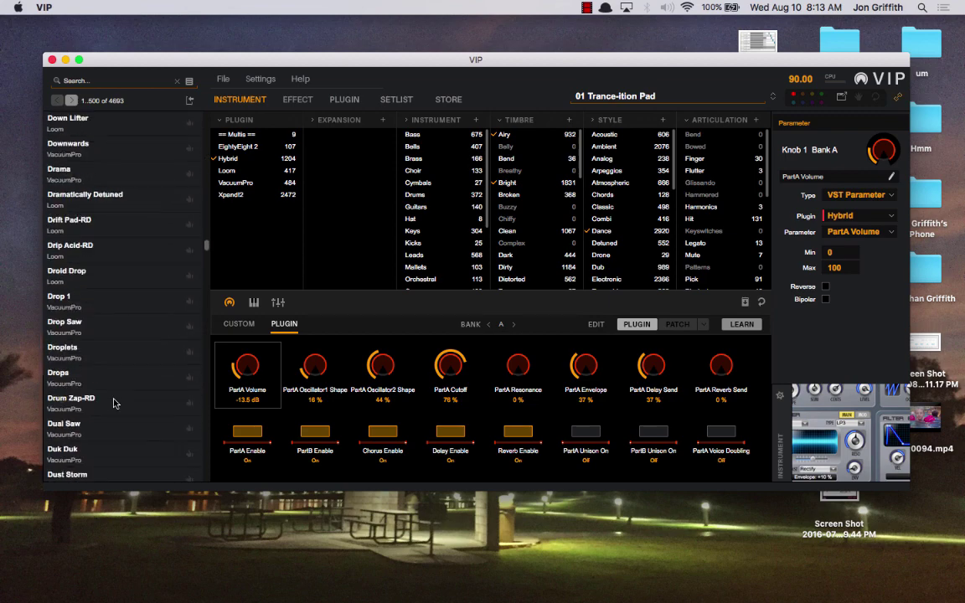
pyautogui.scroll(-10, 116, 403)
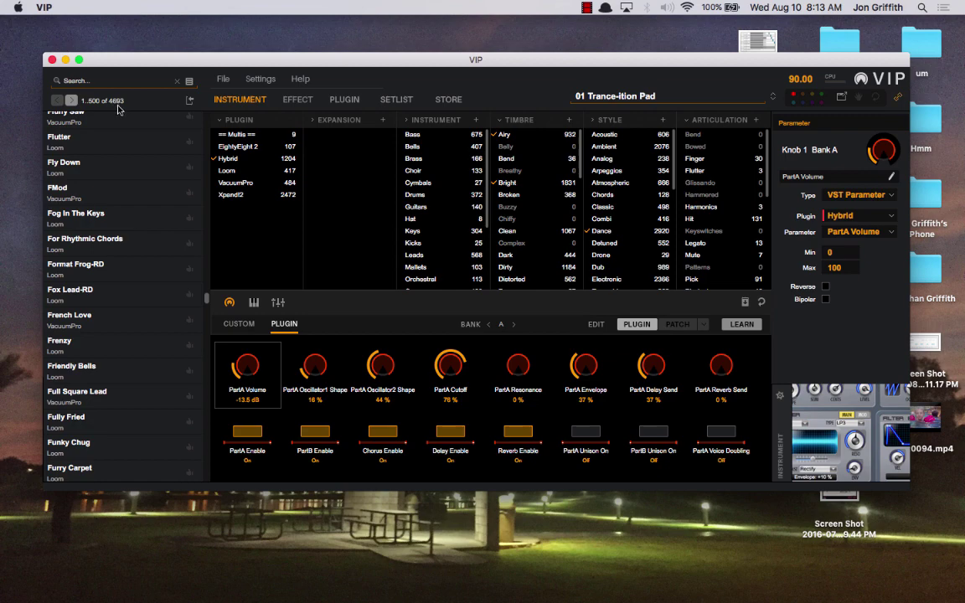
pyautogui.moveTo(206, 297); pyautogui.dragTo(203, 99)
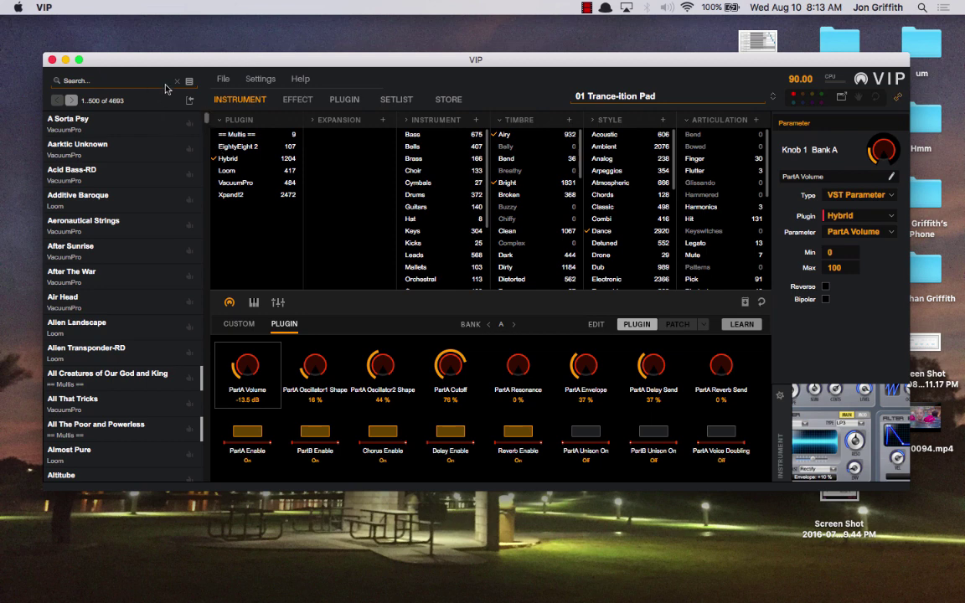
# - Sort the preset list by name and search for 'piano' to show 250 results
pyautogui.click(190, 83)
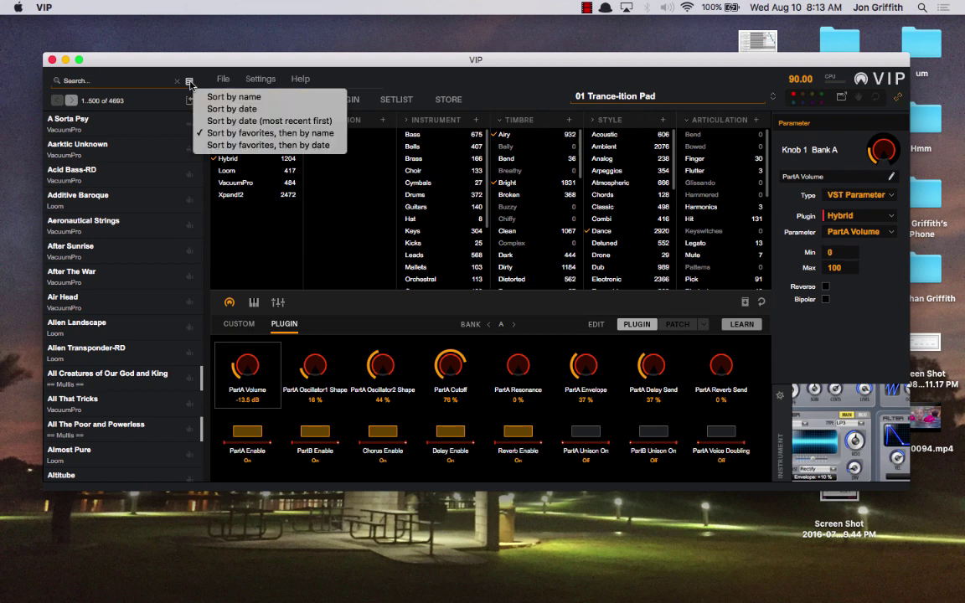
pyautogui.click(222, 97)
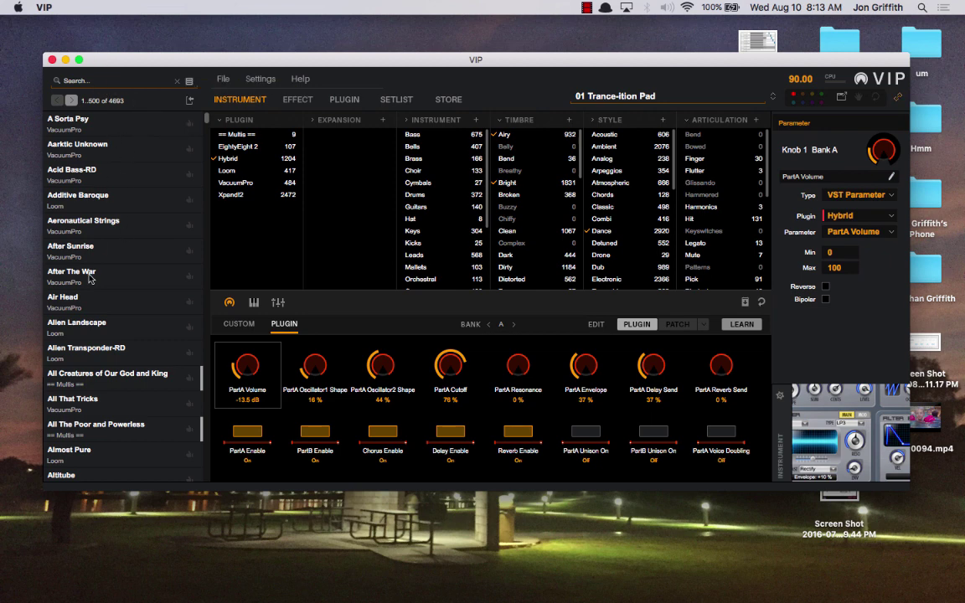
pyautogui.click(93, 84)
pyautogui.write('piano')
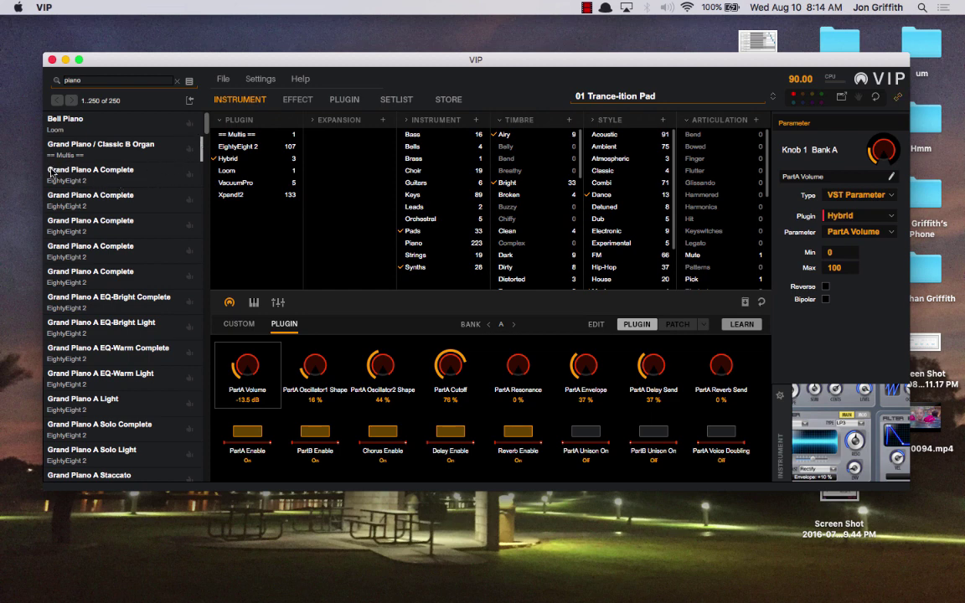
# - Load Grand Piano A Complete and browse the Timbre and Style tag columns
pyautogui.click(97, 183)
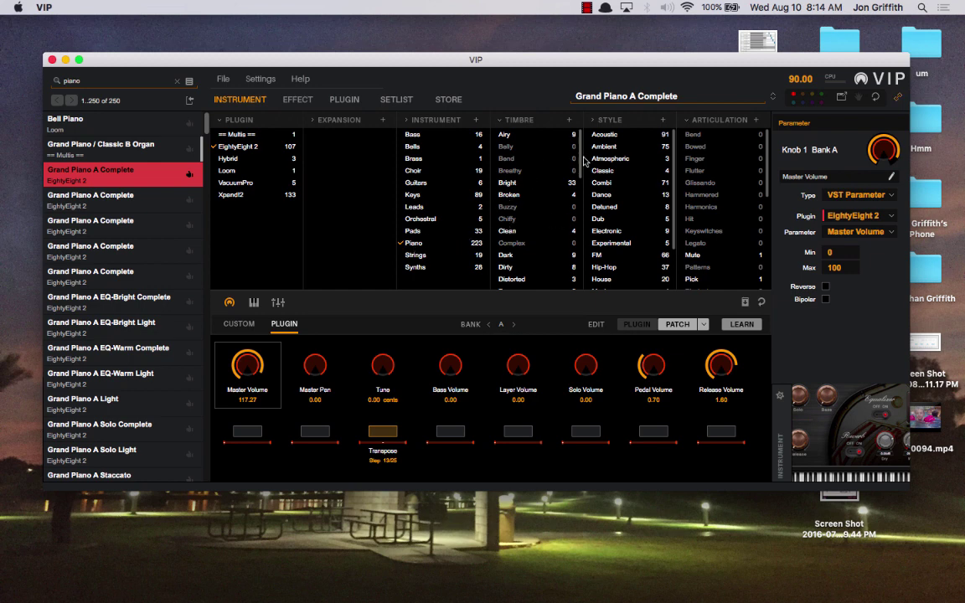
pyautogui.moveTo(582, 158); pyautogui.dragTo(527, 256)
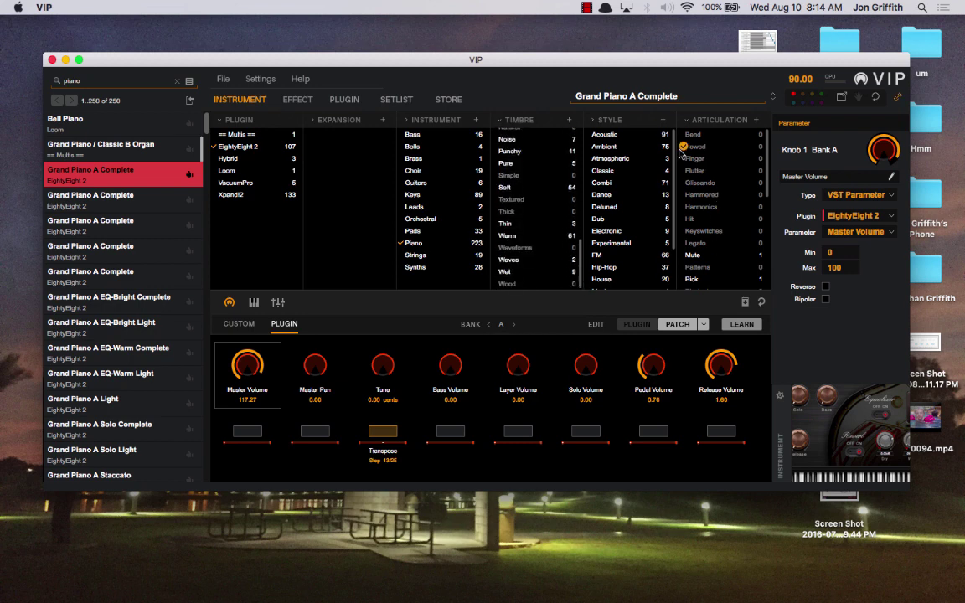
pyautogui.scroll(-3, 645, 163)
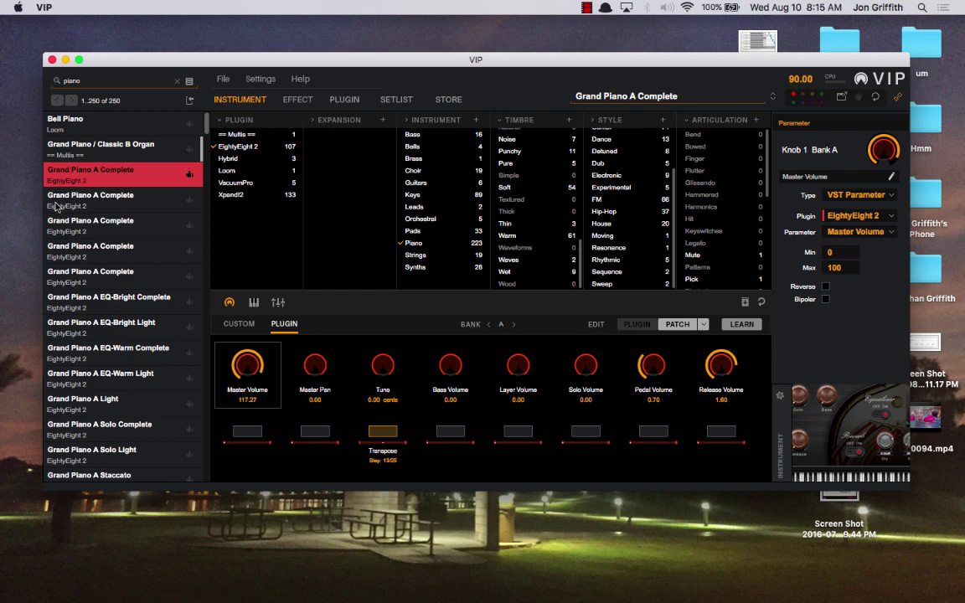
# - Clear the 'piano' search and toggle the Piano and Percussion instrument filters off again
pyautogui.click(177, 84)
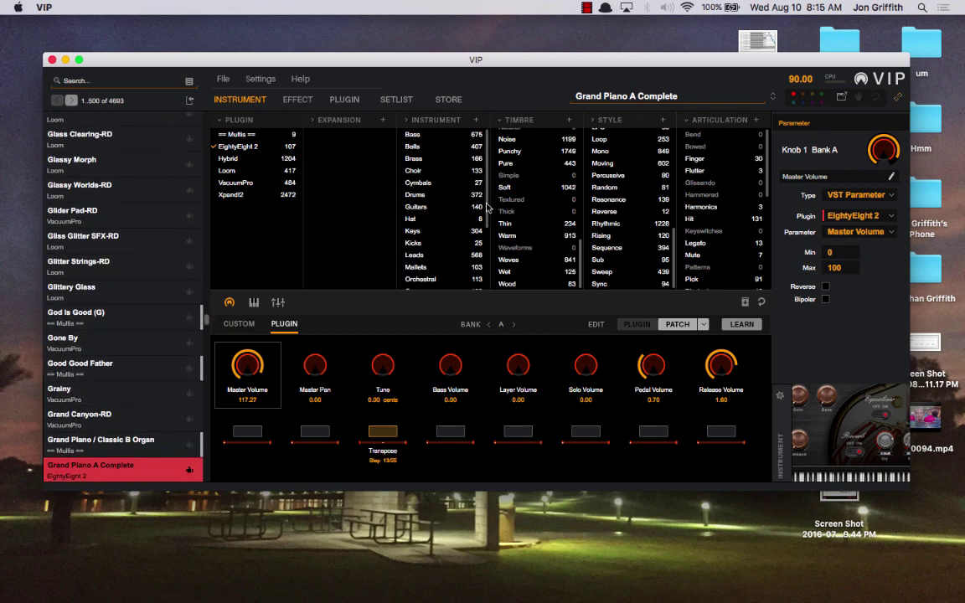
pyautogui.scroll(-3, 432, 235)
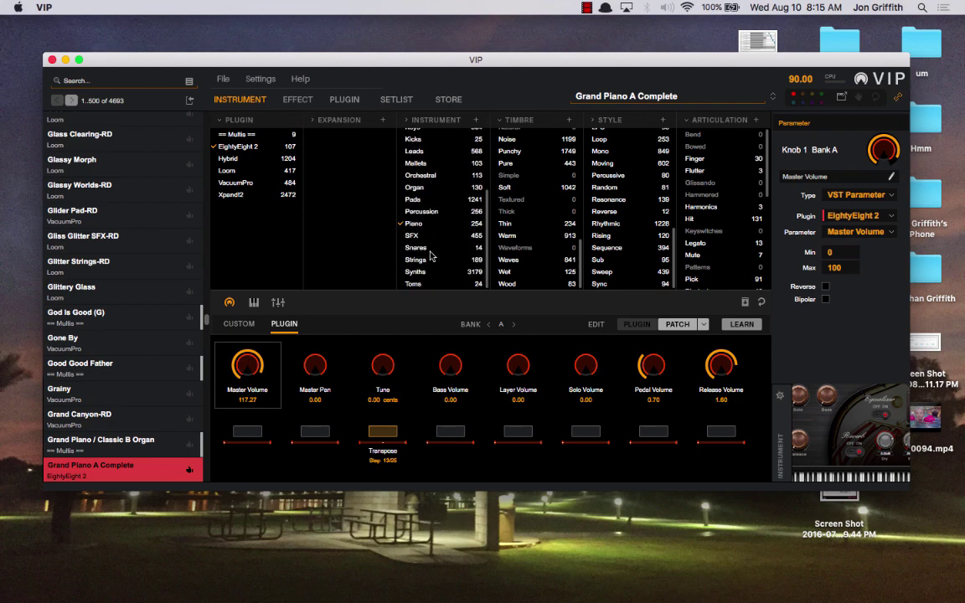
pyautogui.click(415, 227)
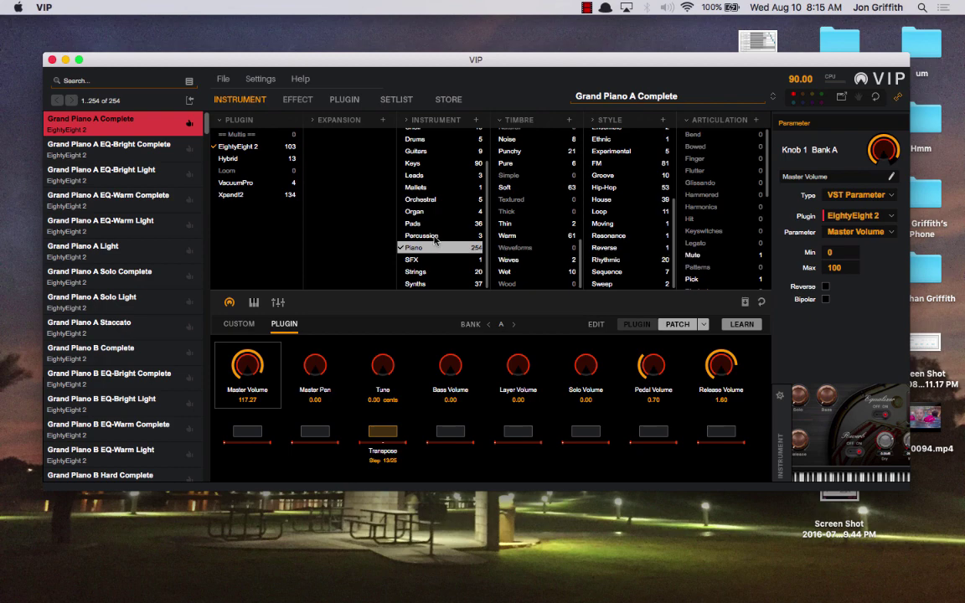
pyautogui.keyDown('super'); pyautogui.click(433, 238); pyautogui.keyUp('super')
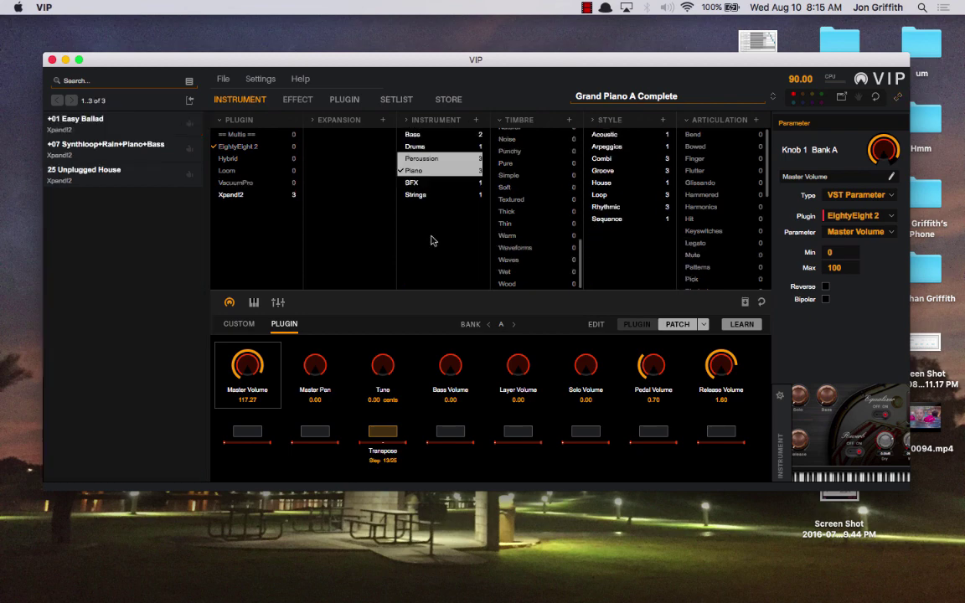
pyautogui.keyDown('super'); pyautogui.click(419, 161); pyautogui.keyUp('super')
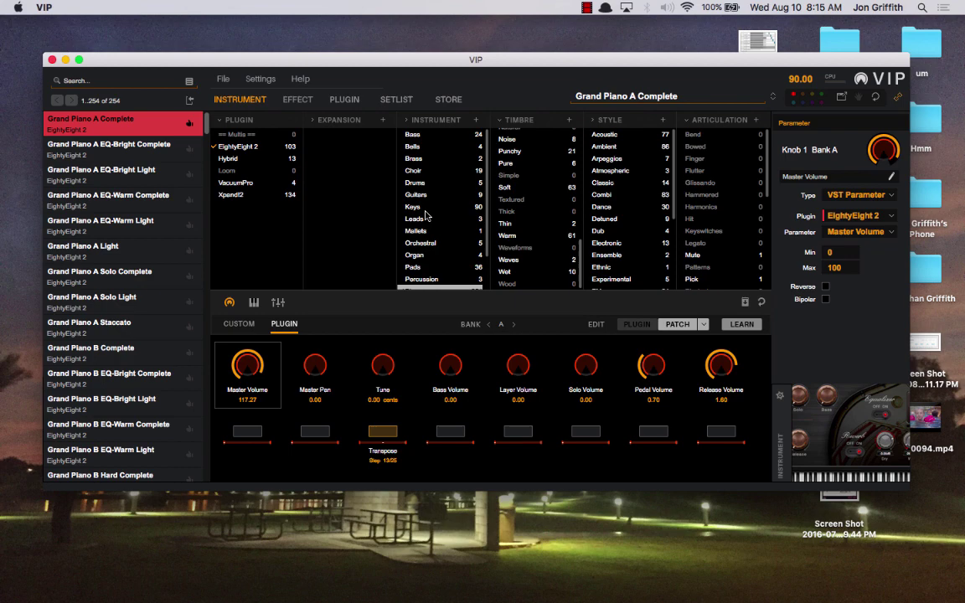
pyautogui.scroll(-2, 424, 276)
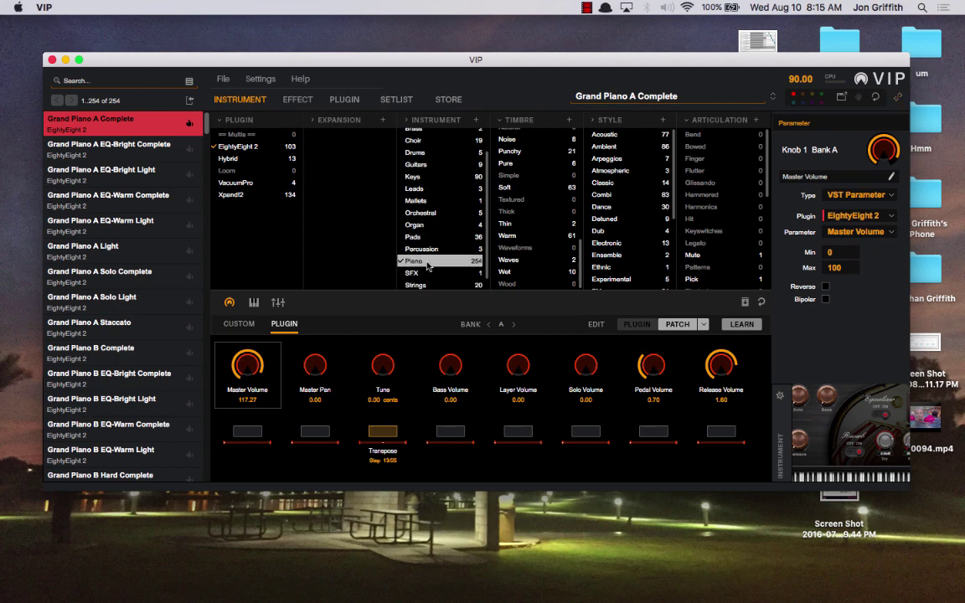
pyautogui.keyDown('super'); pyautogui.click(421, 262); pyautogui.keyUp('super')
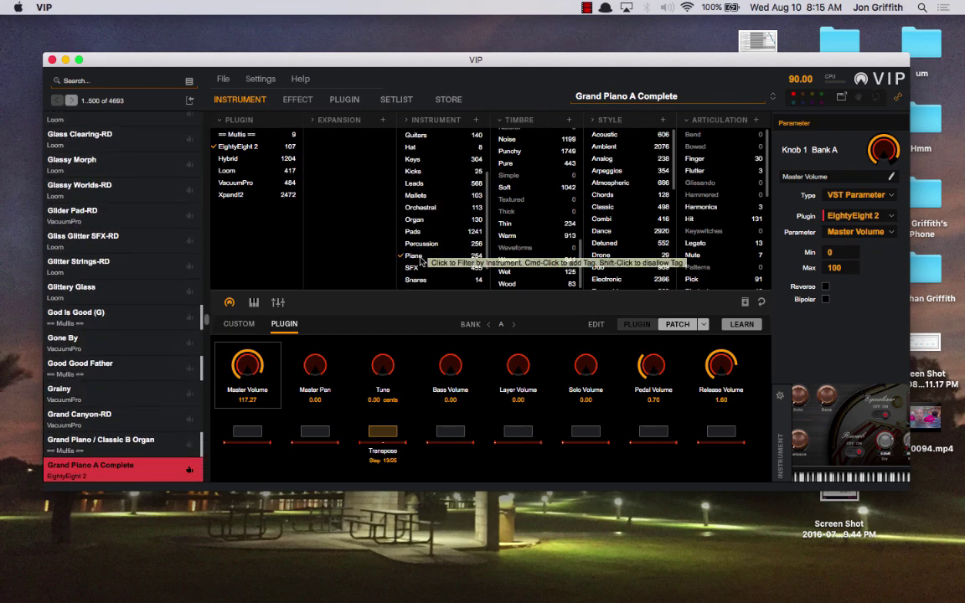
pyautogui.keyDown('super'); pyautogui.click(421, 261); pyautogui.keyUp('super')
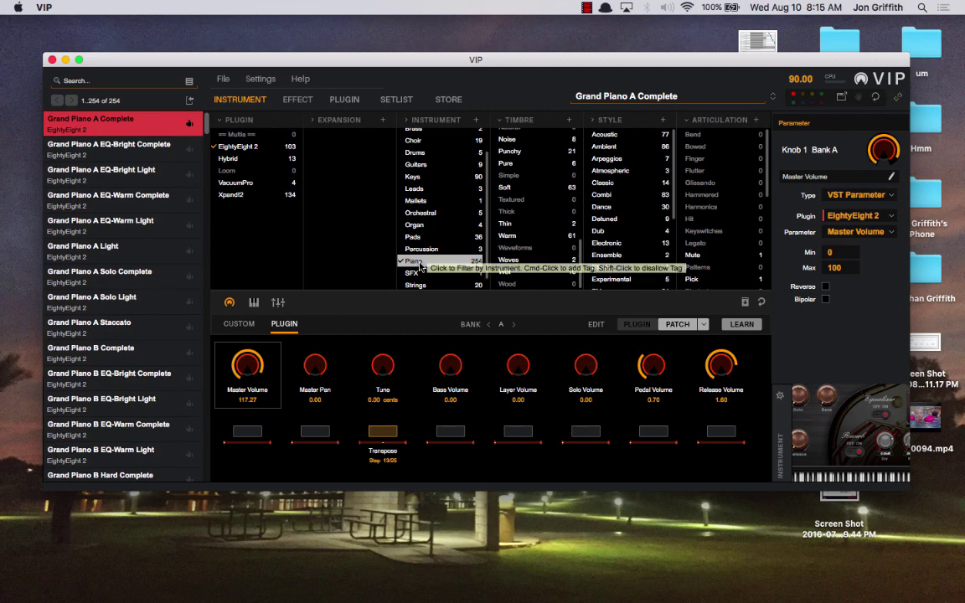
pyautogui.keyDown('super'); pyautogui.click(422, 262); pyautogui.keyUp('super')
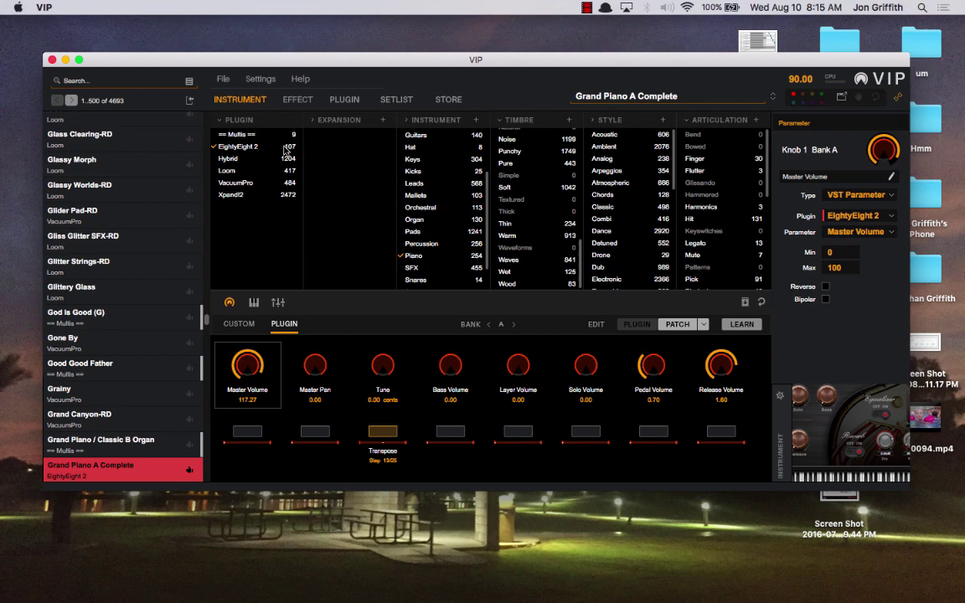
# - Try EightyEight 2 and Bass filters, then reset all browser filters to show 4693 presets
pyautogui.click(249, 148)
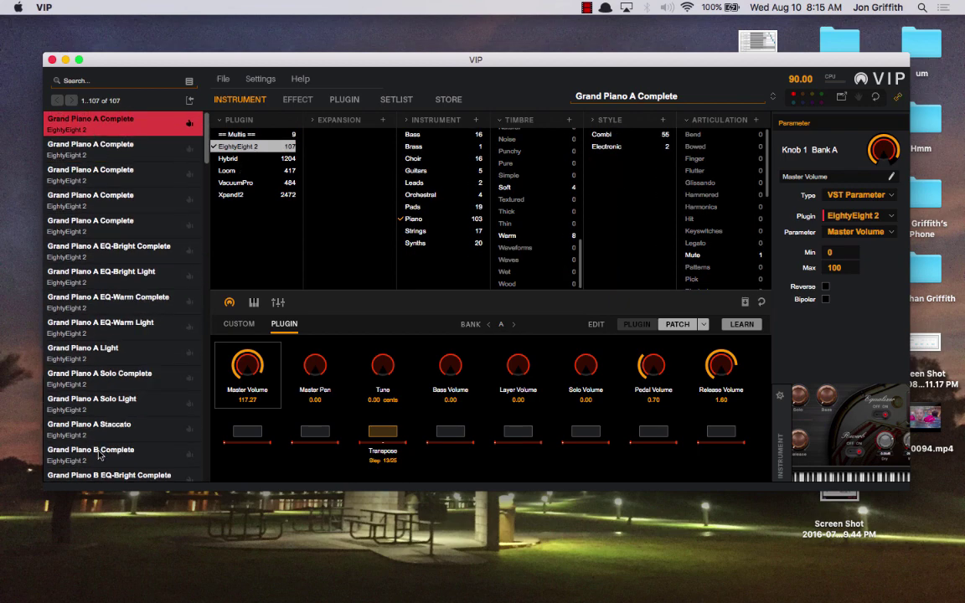
pyautogui.click(190, 81)
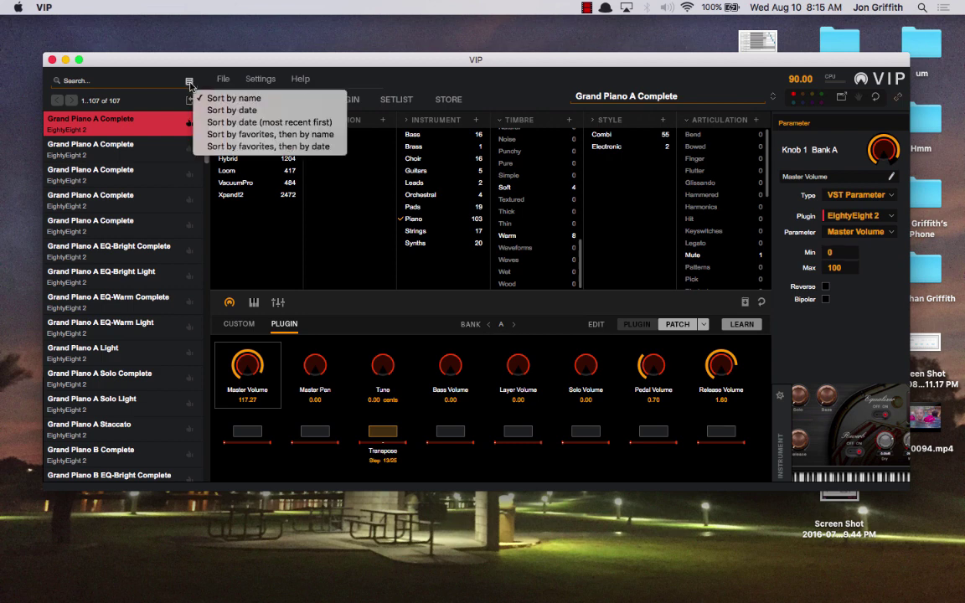
pyautogui.click(141, 73)
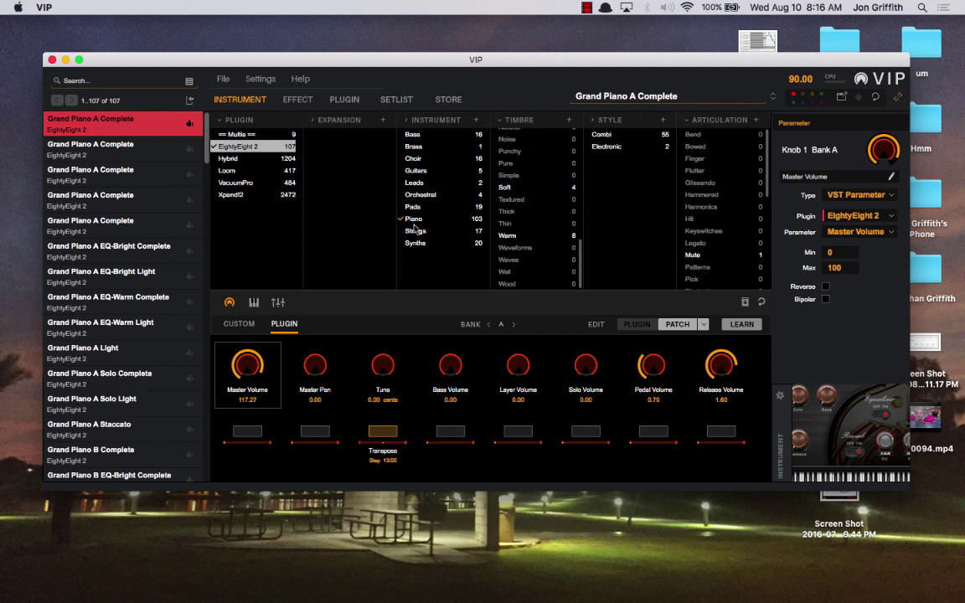
pyautogui.click(242, 147)
pyautogui.click(412, 136)
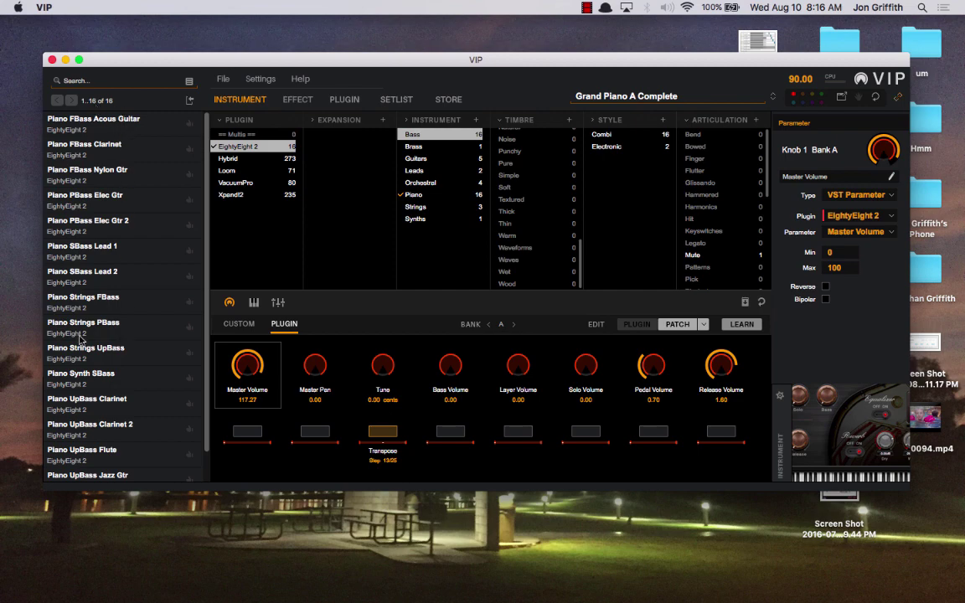
pyautogui.click(373, 123)
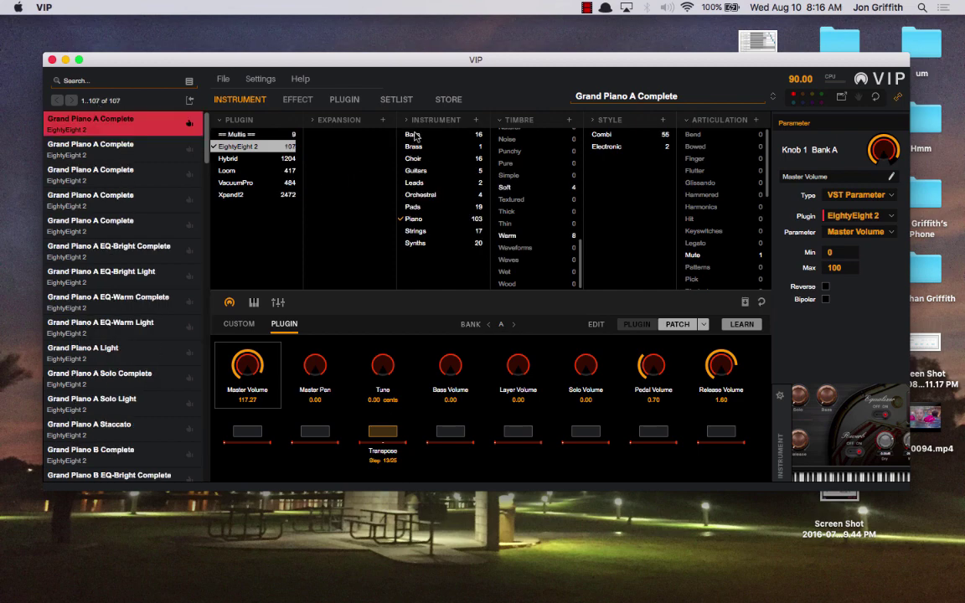
pyautogui.click(225, 134)
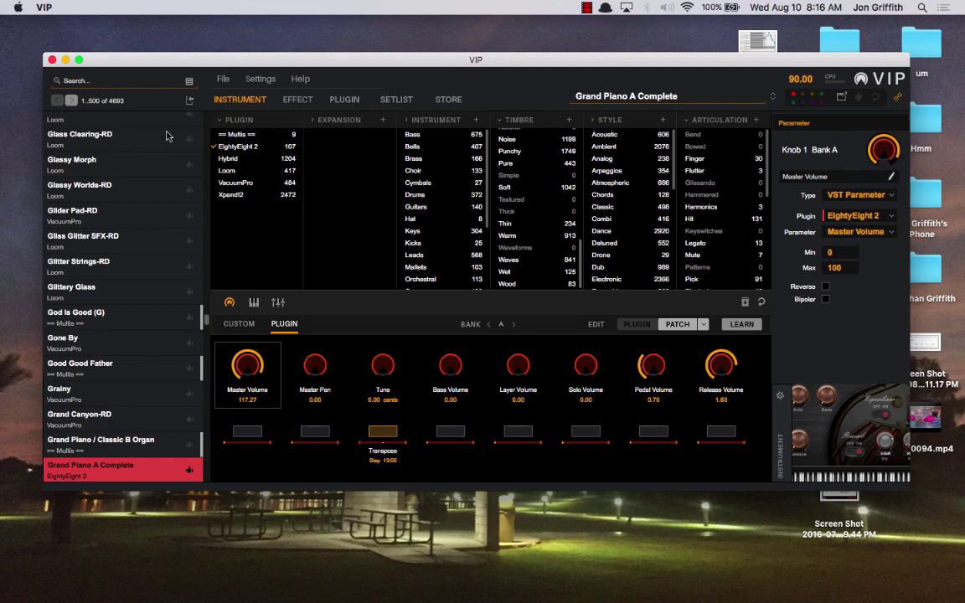
pyautogui.click(513, 152)
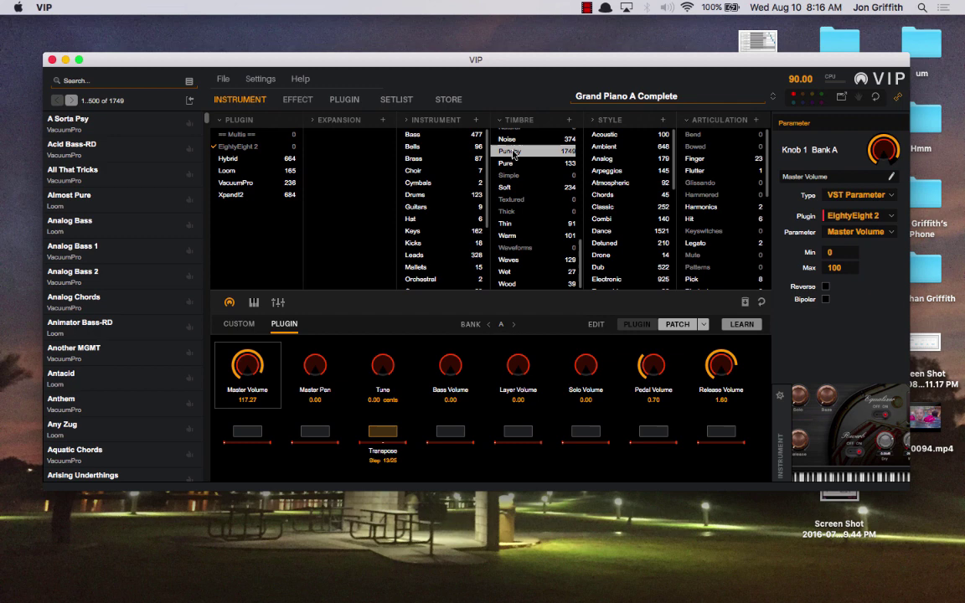
pyautogui.click(416, 136)
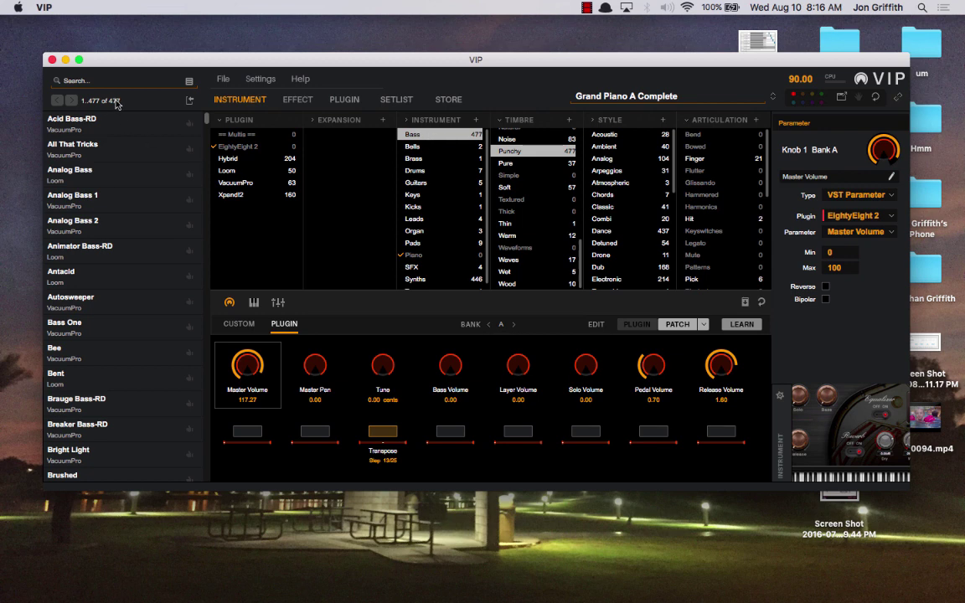
pyautogui.click(609, 170)
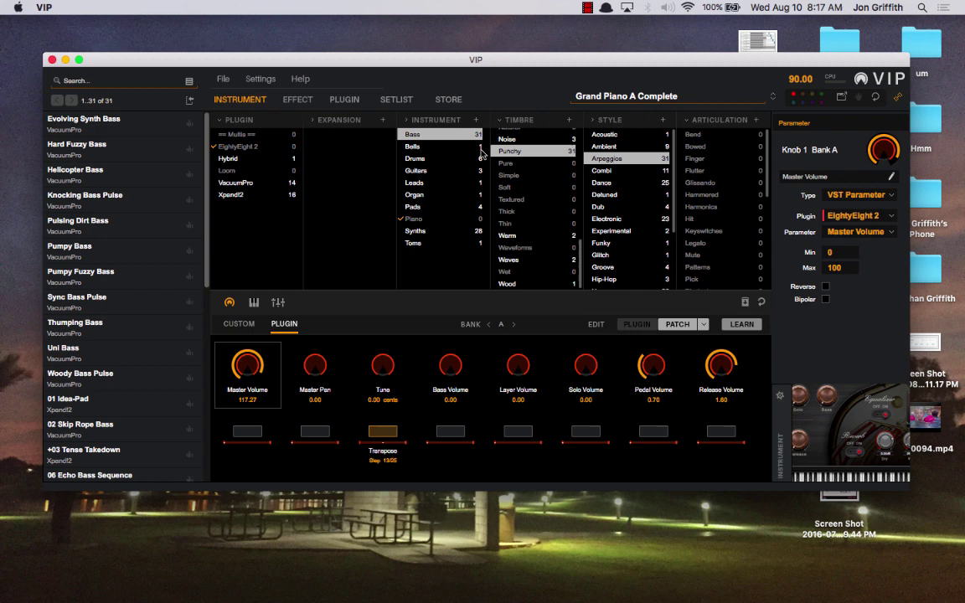
pyautogui.click(600, 162)
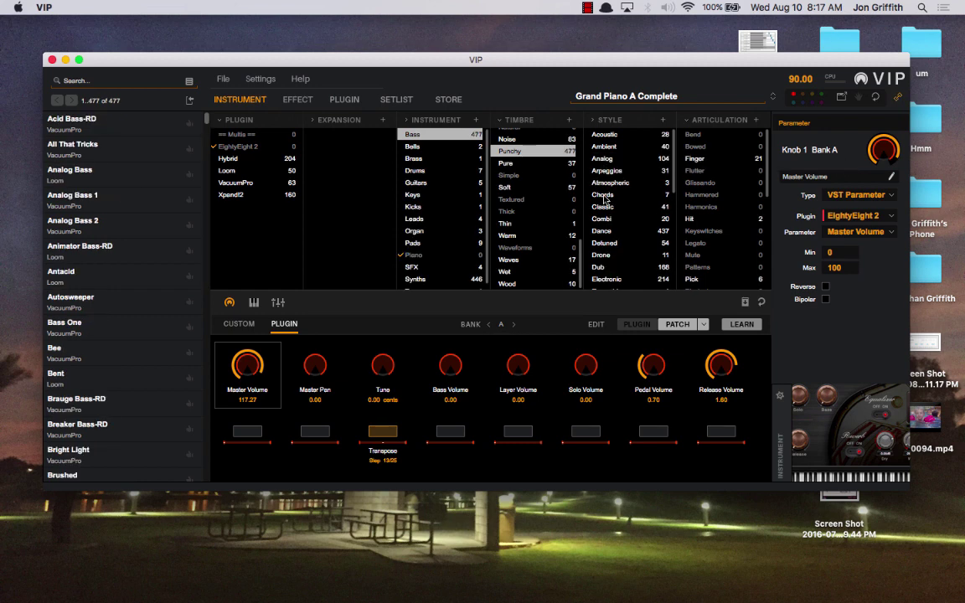
pyautogui.click(603, 195)
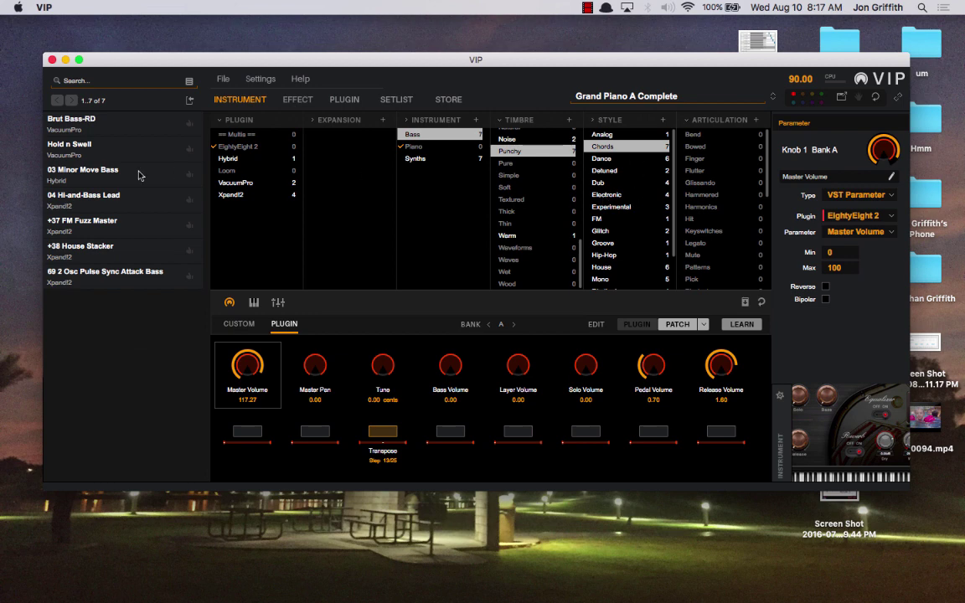
pyautogui.click(630, 148)
pyautogui.click(536, 152)
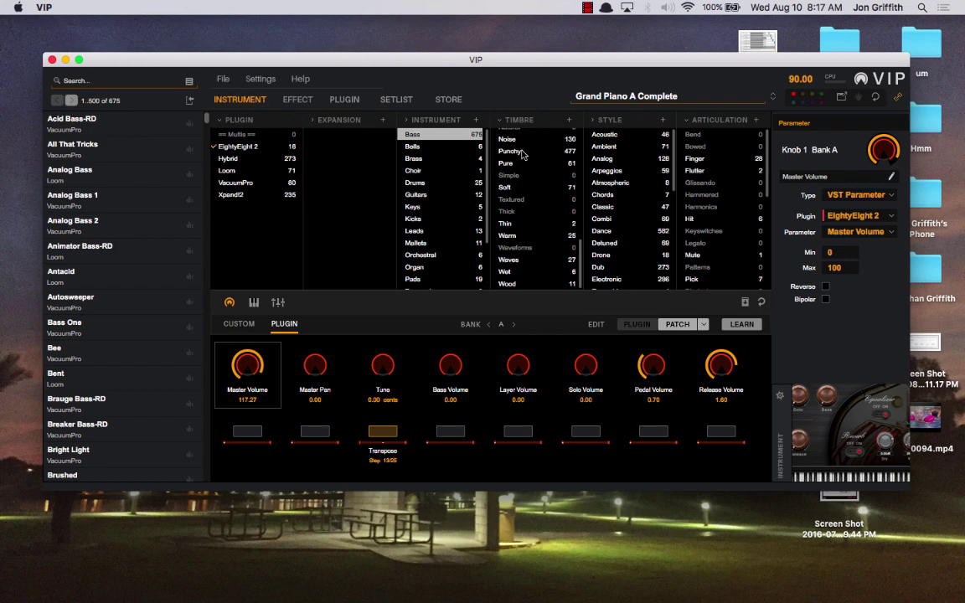
pyautogui.click(460, 136)
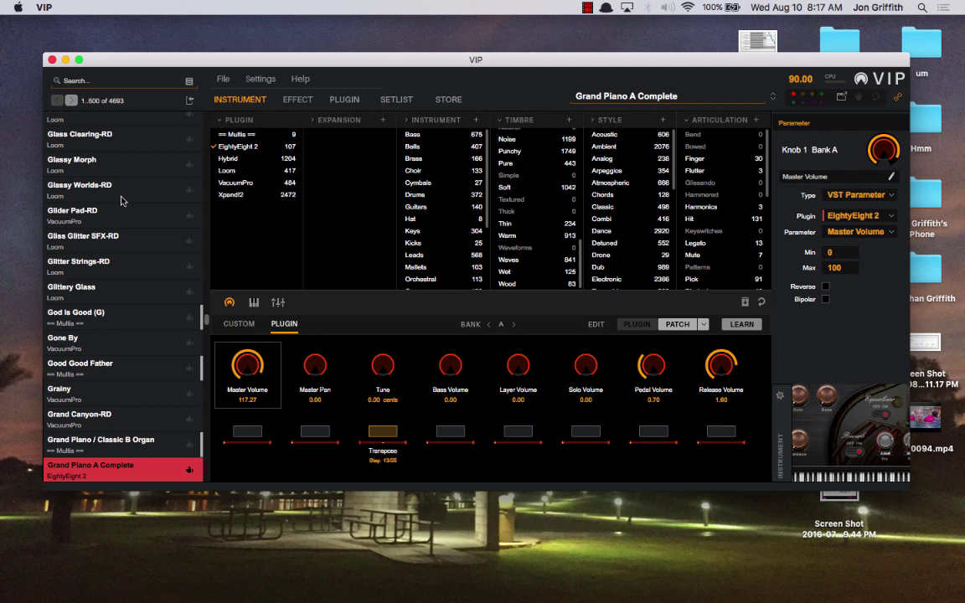
# - Load the VacuumPro preset Filthy and browse the Style and Articulation tag columns
pyautogui.scroll(15, 84, 171)
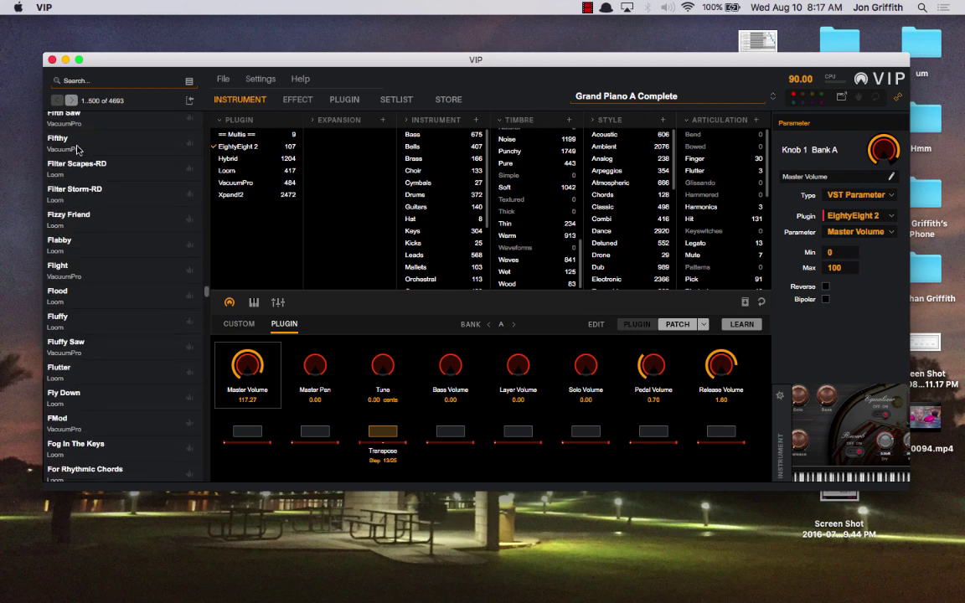
pyautogui.click(77, 149)
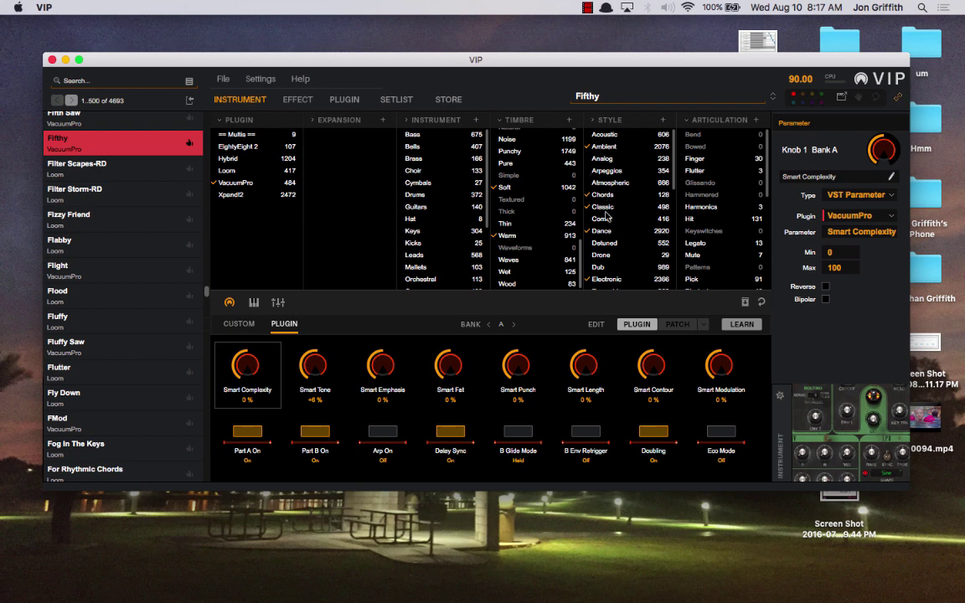
pyautogui.scroll(-5, 608, 247)
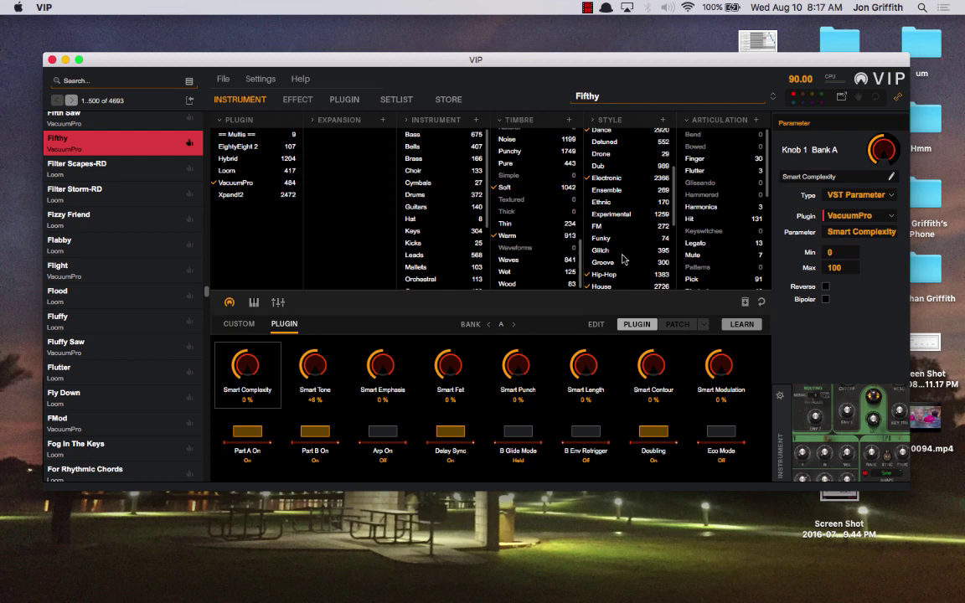
pyautogui.scroll(-3, 623, 259)
pyautogui.scroll(-3, 749, 210)
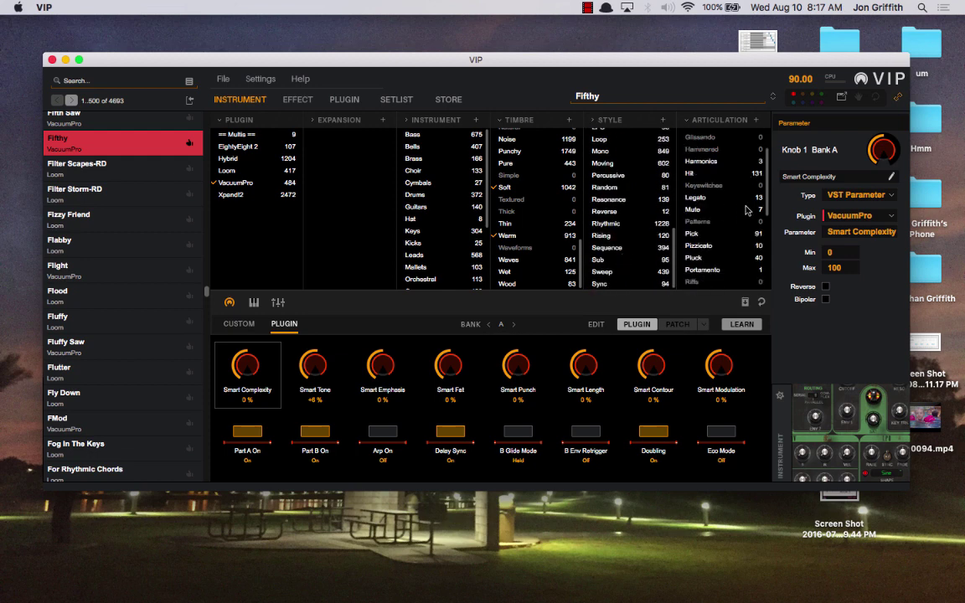
pyautogui.scroll(3, 748, 211)
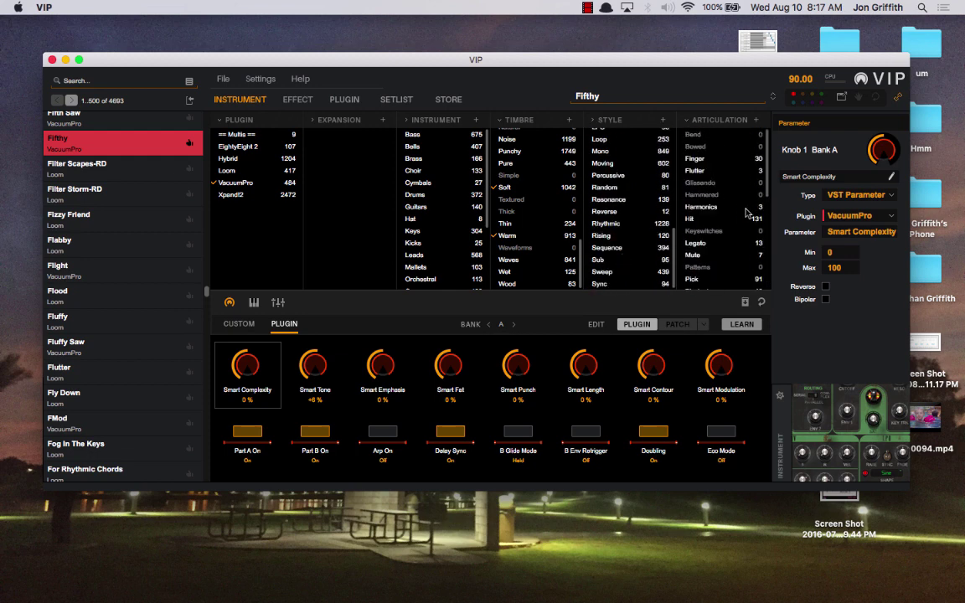
pyautogui.scroll(5, 524, 233)
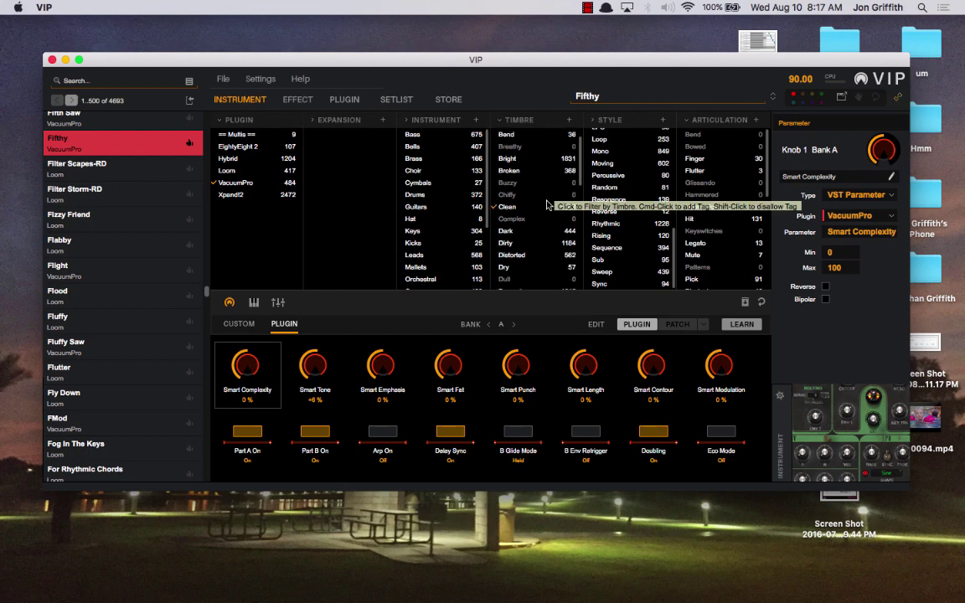
# - Filter presets to Clean timbre and Hip-Hop style, excluding Orchestral, leaving 402 results
pyautogui.scroll(-3, 529, 196)
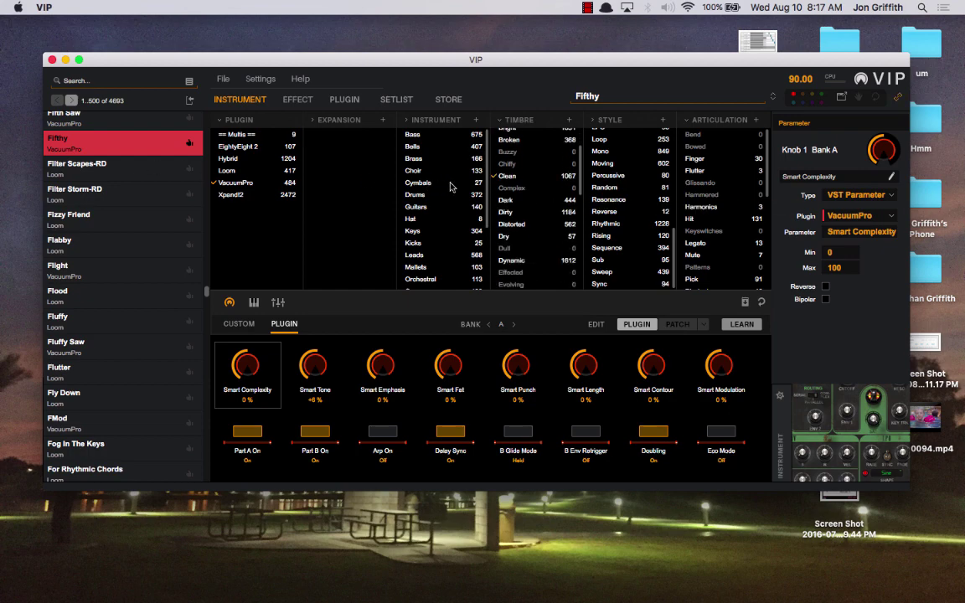
pyautogui.click(516, 178)
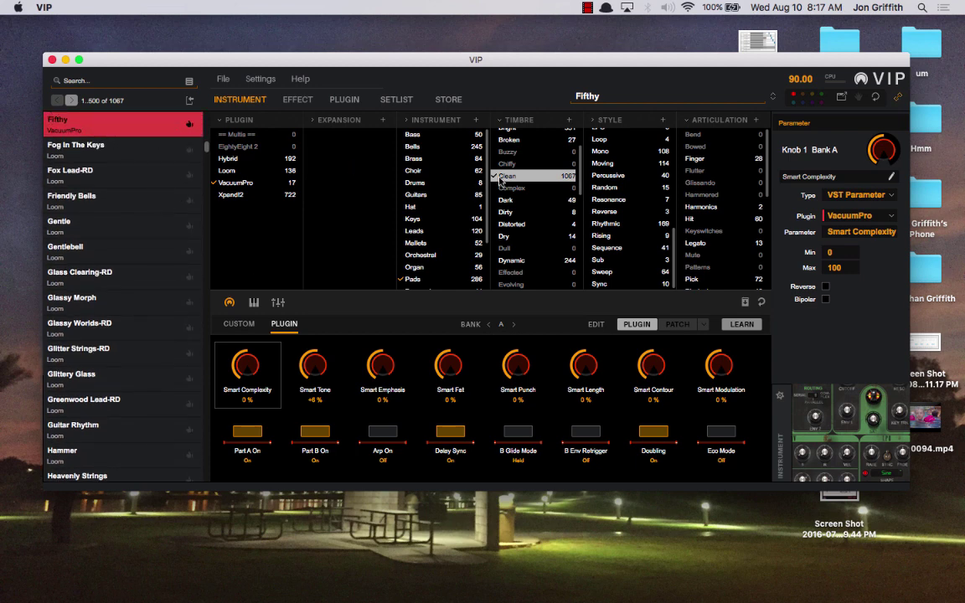
pyautogui.scroll(3, 605, 214)
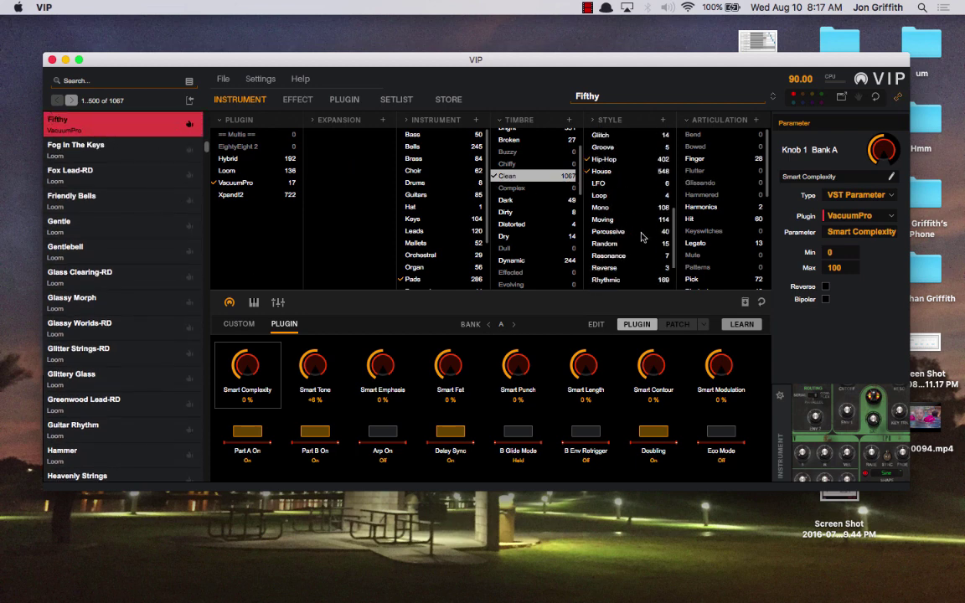
pyautogui.click(605, 212)
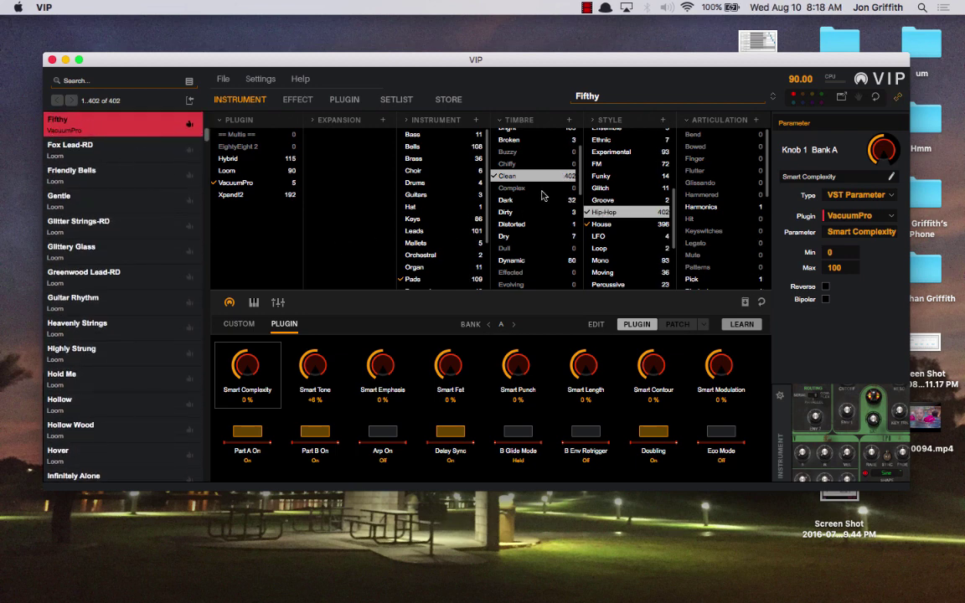
pyautogui.click(591, 213)
pyautogui.click(402, 171)
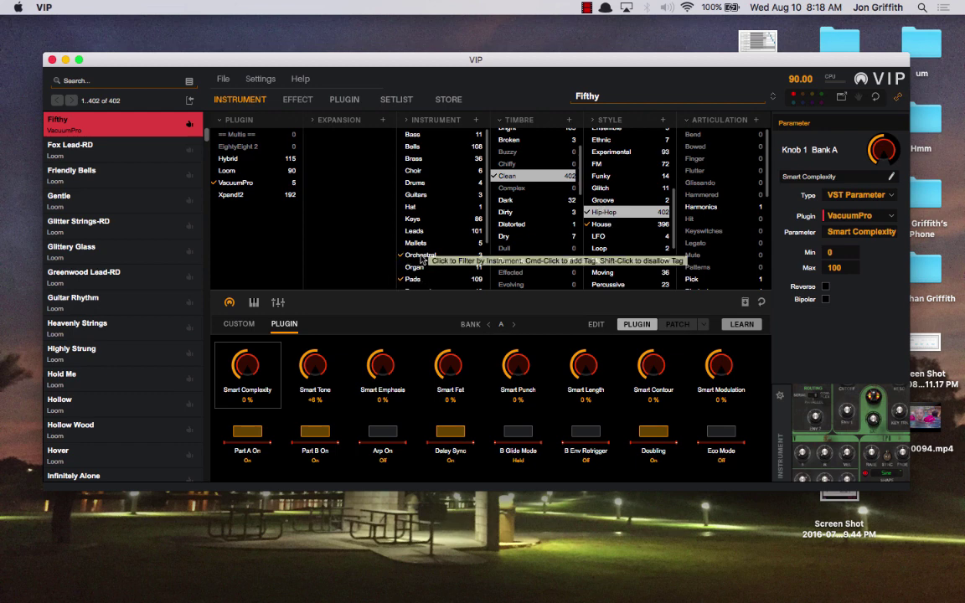
pyautogui.click(421, 258)
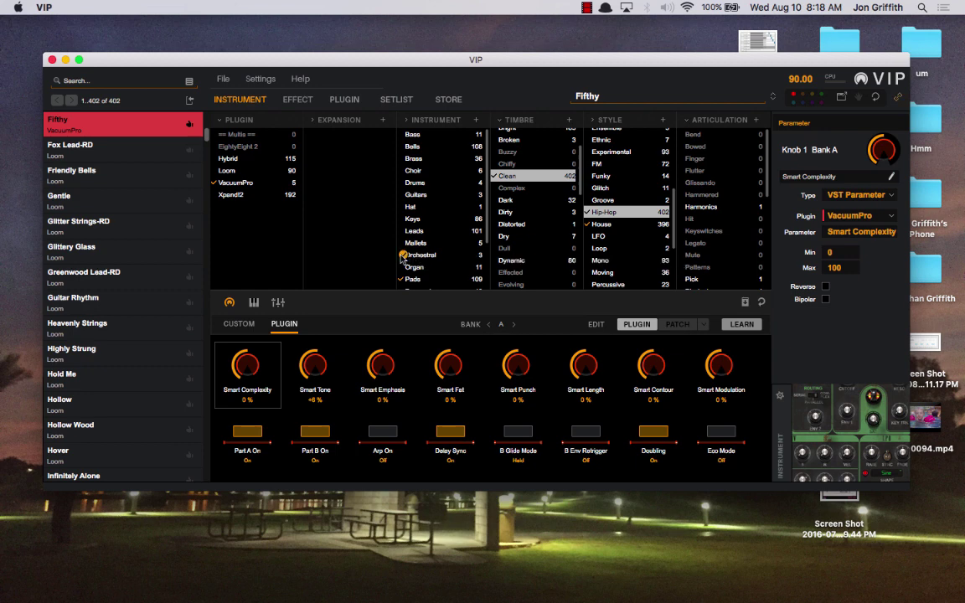
# - Audition Fox Lead-RD, then load Additive Baroque and give it a thumbs-up rating
pyautogui.click(128, 159)
pyautogui.moveTo(206, 135); pyautogui.dragTo(209, 113)
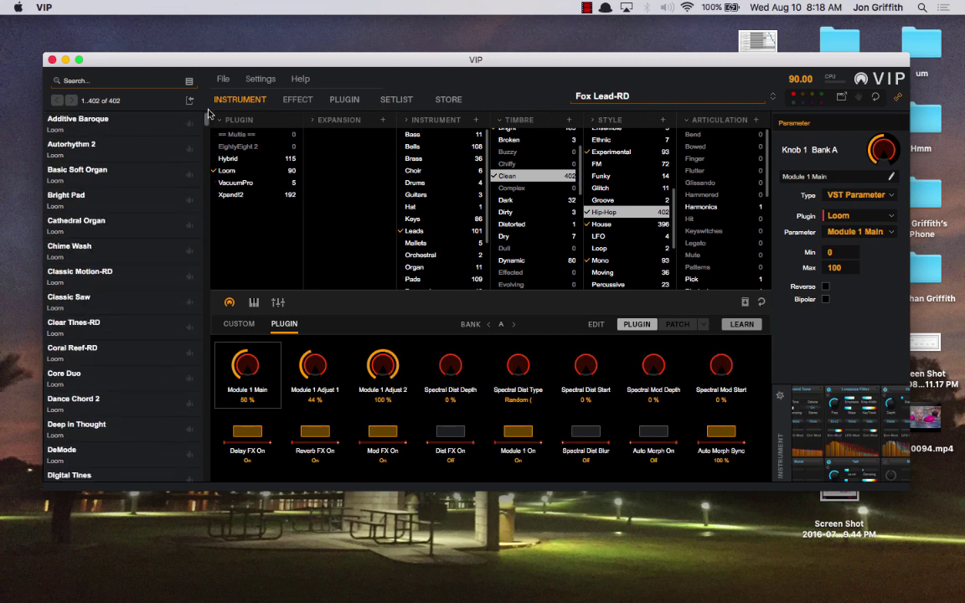
pyautogui.click(100, 122)
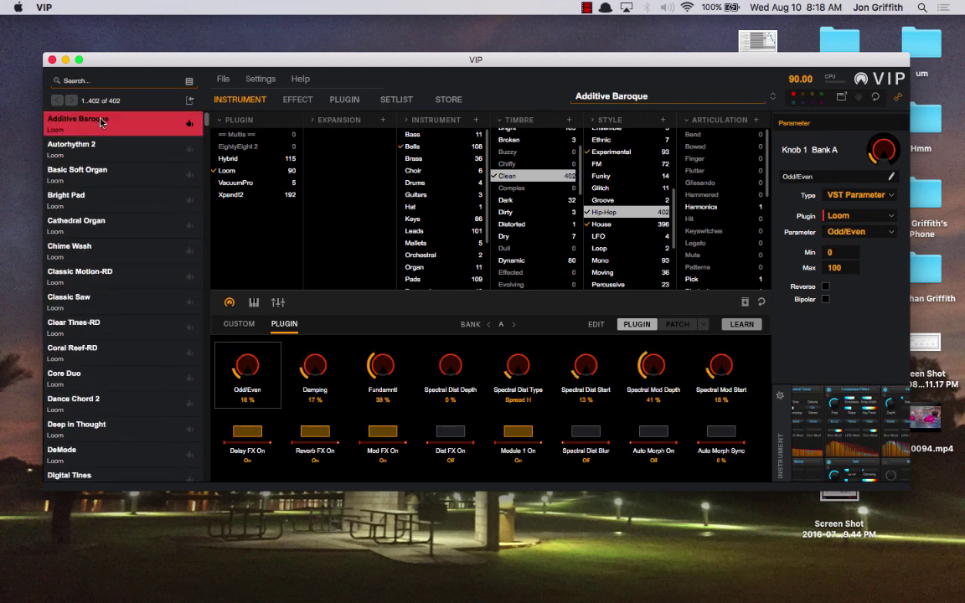
pyautogui.click(190, 122)
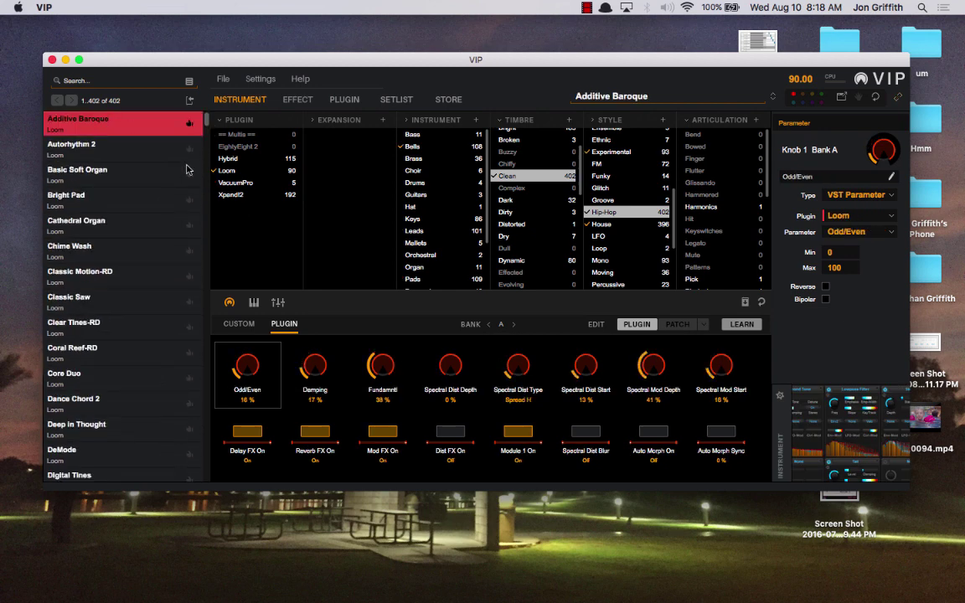
# - Clear filters, narrow to EightyEight 2 Piano presets, and reload Grand Piano A Complete
pyautogui.click(110, 83)
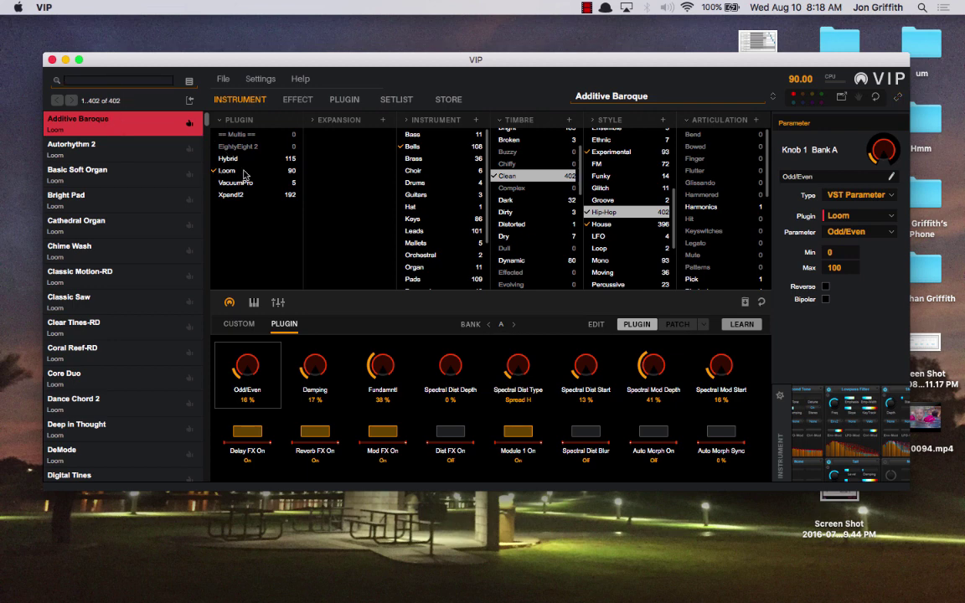
pyautogui.press('Escape')
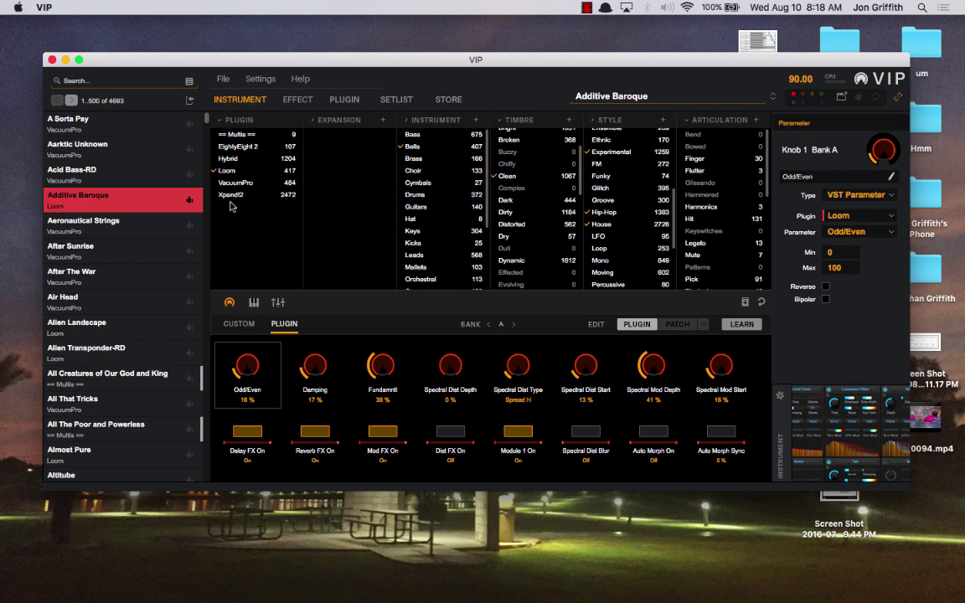
pyautogui.click(241, 149)
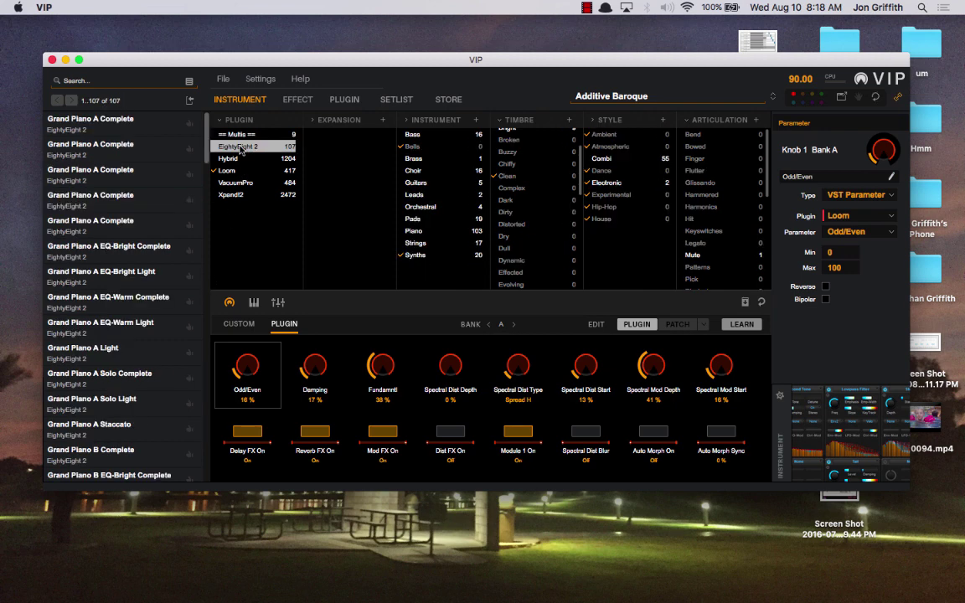
pyautogui.click(422, 233)
pyautogui.click(74, 130)
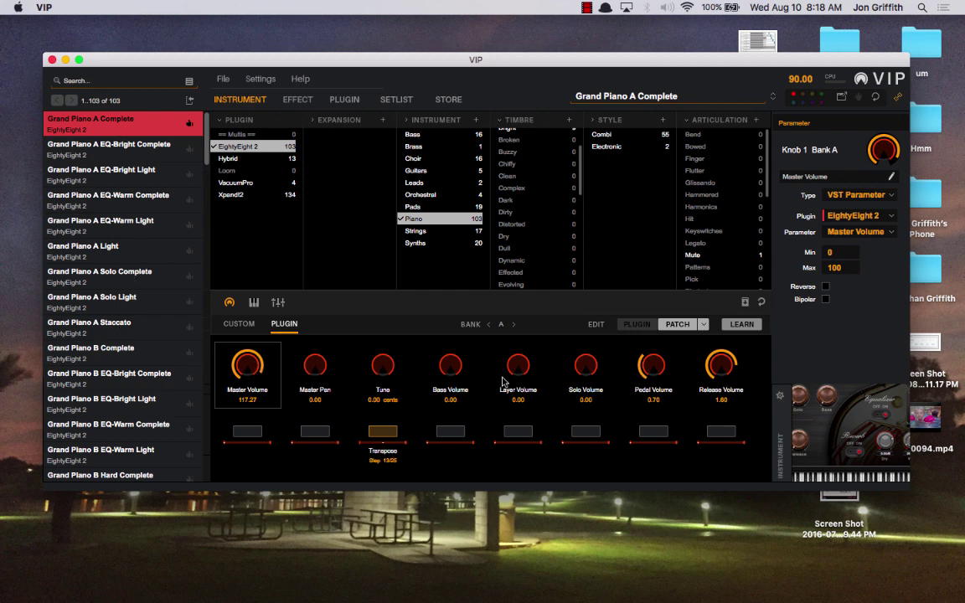
# - Cycle controller banks A–D and back to Bank A, then raise Master Volume to 122.27
pyautogui.click(514, 326)
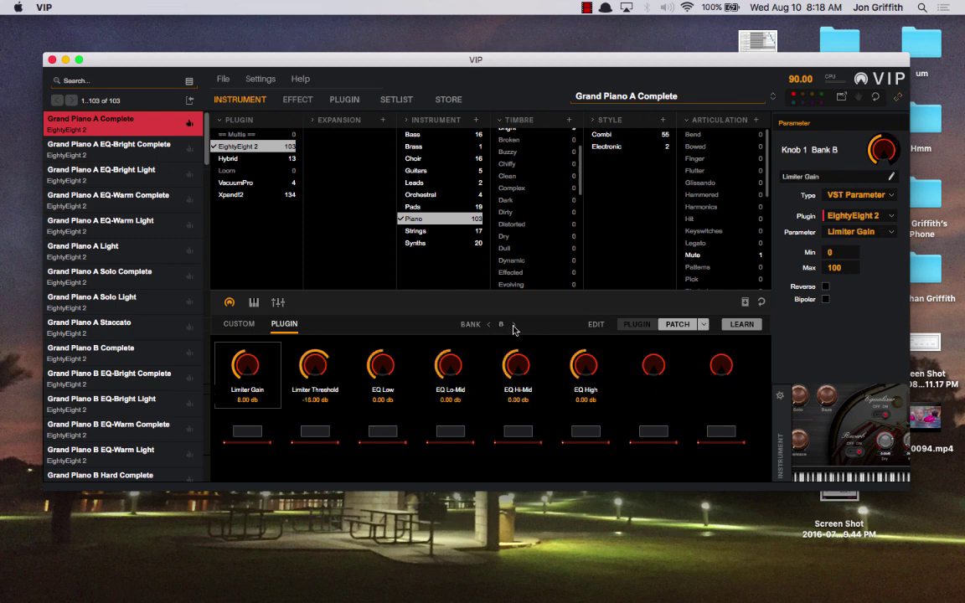
pyautogui.click(514, 326)
pyautogui.click(513, 326)
pyautogui.click(489, 326)
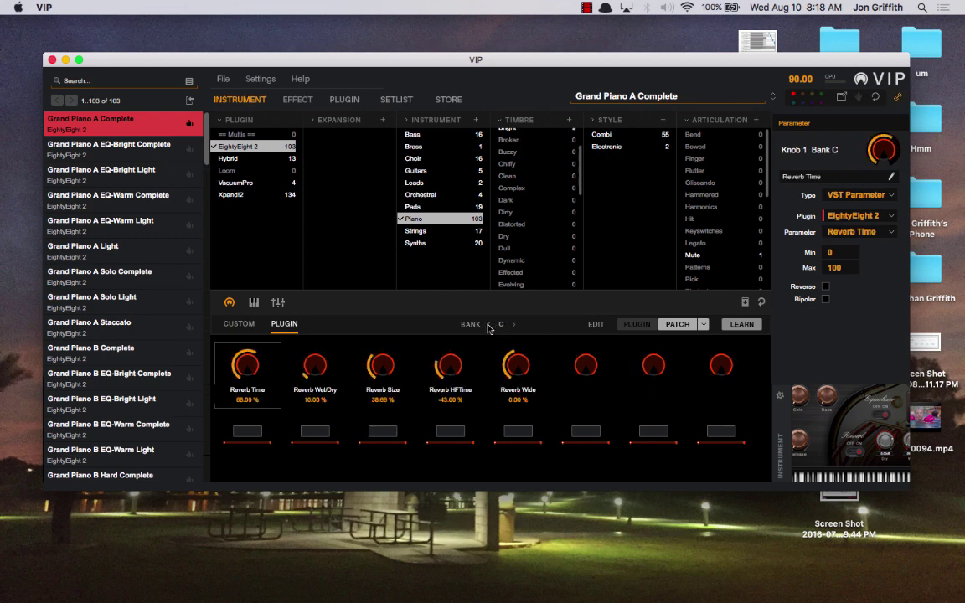
pyautogui.click(513, 325)
pyautogui.click(489, 325)
pyautogui.click(490, 325)
pyautogui.click(489, 325)
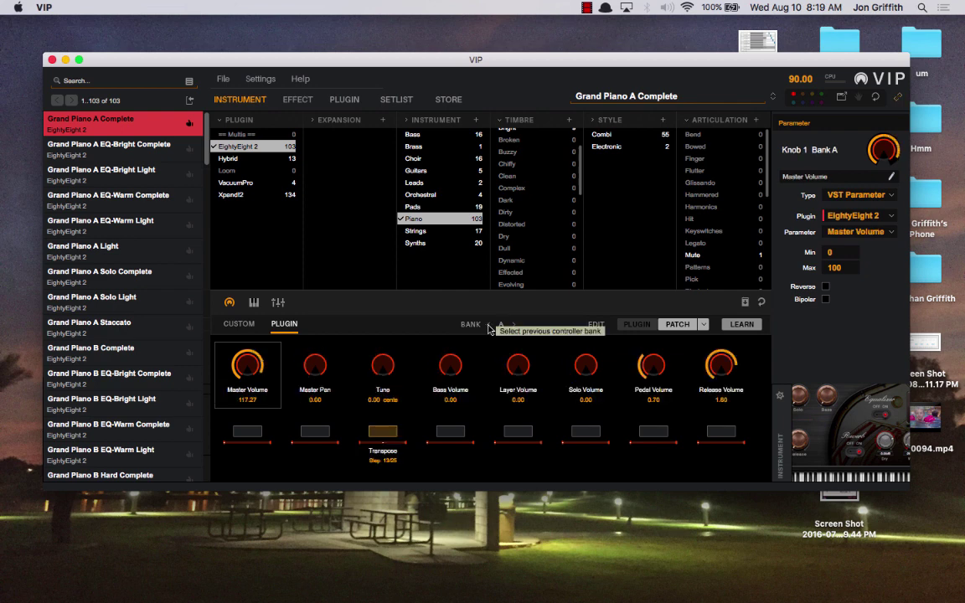
pyautogui.scroll(1, 243, 364)
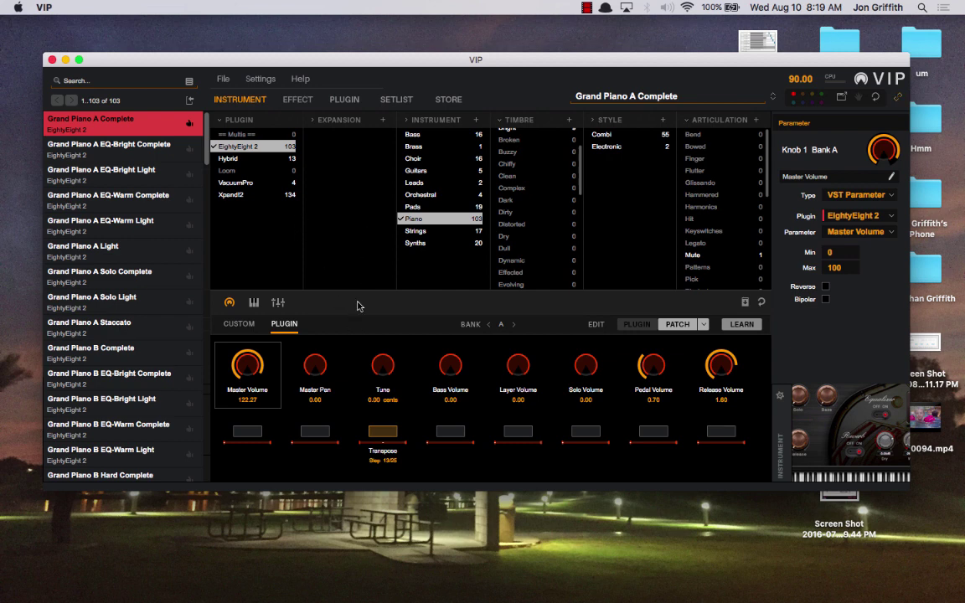
# - Open the on-screen keyboard and play notes to audition Grand Piano A Complete
pyautogui.click(254, 303)
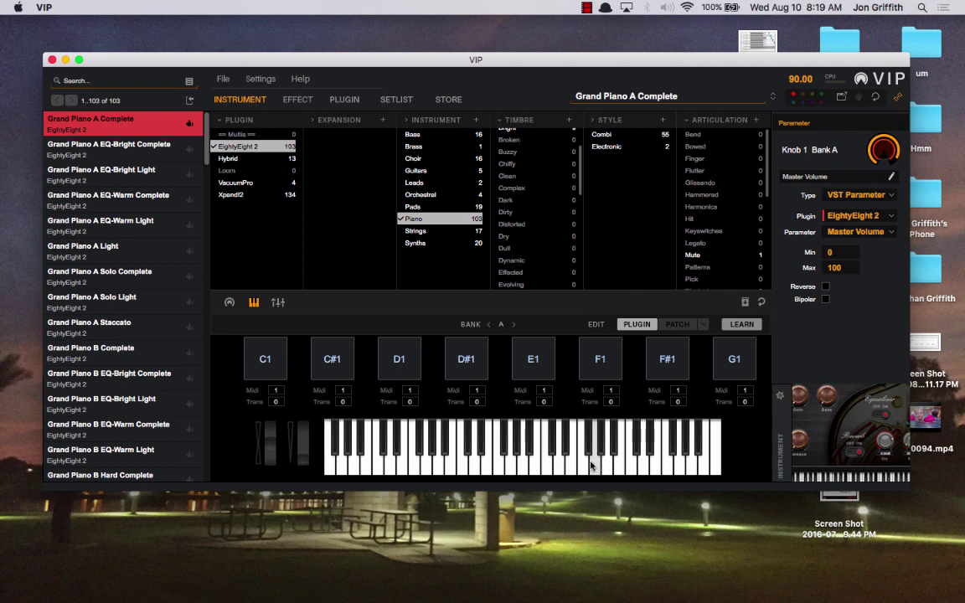
pyautogui.moveTo(590, 465); pyautogui.dragTo(572, 466)
# - Open the channel mixer and select the empty Channel 2 slot beside Grand Piano A Complete
pyautogui.click(279, 303)
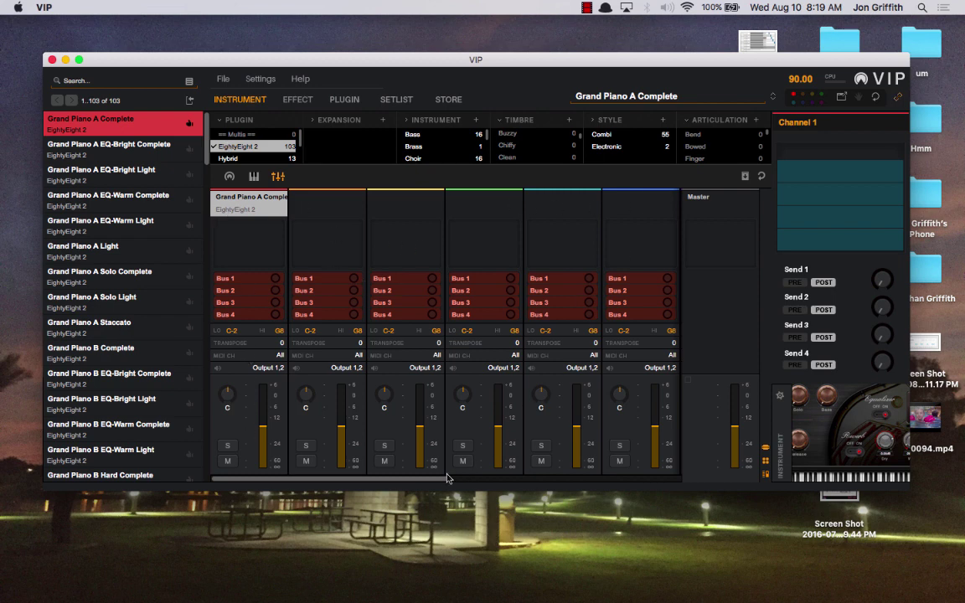
pyautogui.moveTo(444, 478); pyautogui.dragTo(361, 444)
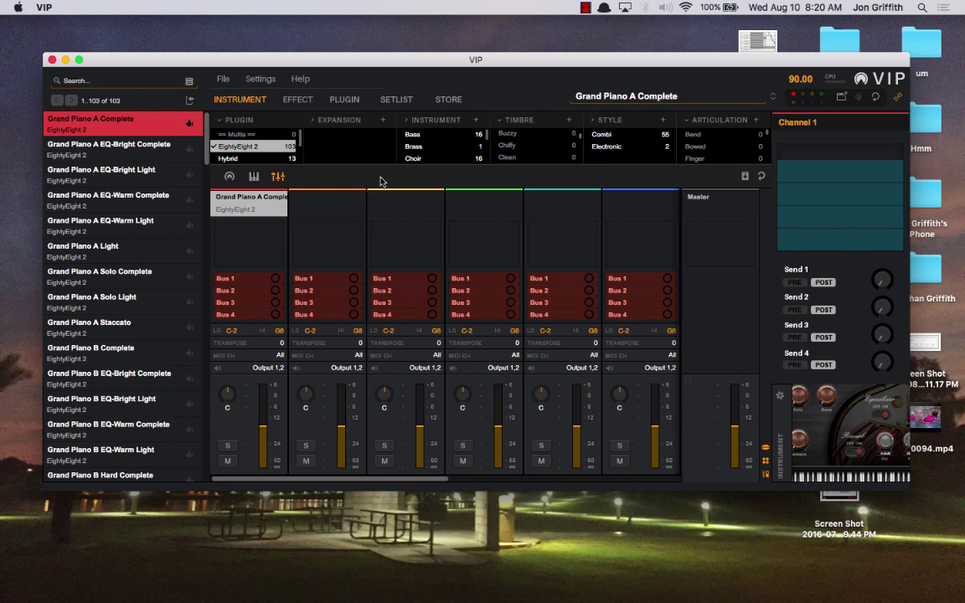
pyautogui.click(335, 210)
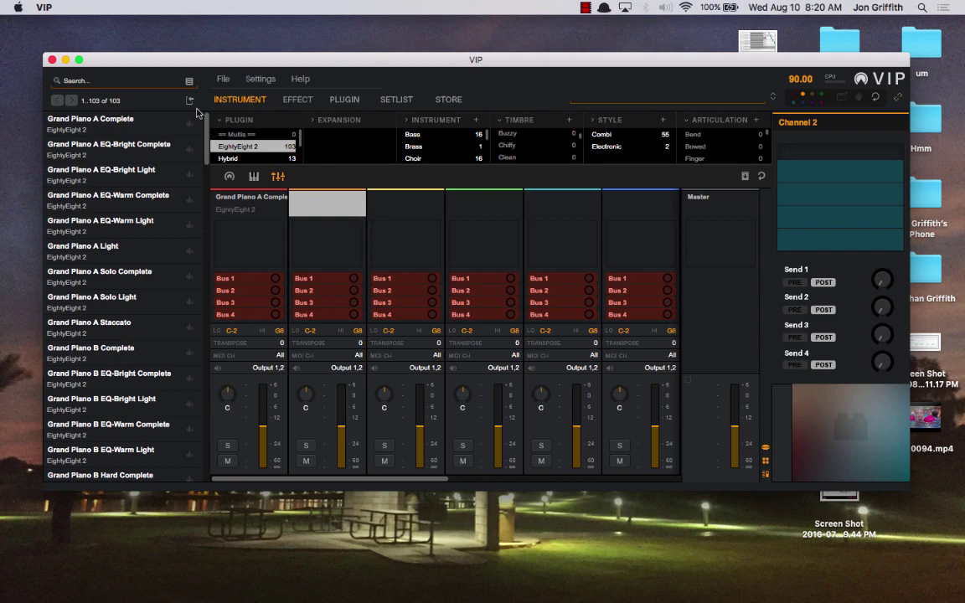
# - Clear the Piano instrument filter and the EightyEight 2 plugin filter
pyautogui.moveTo(276, 182)
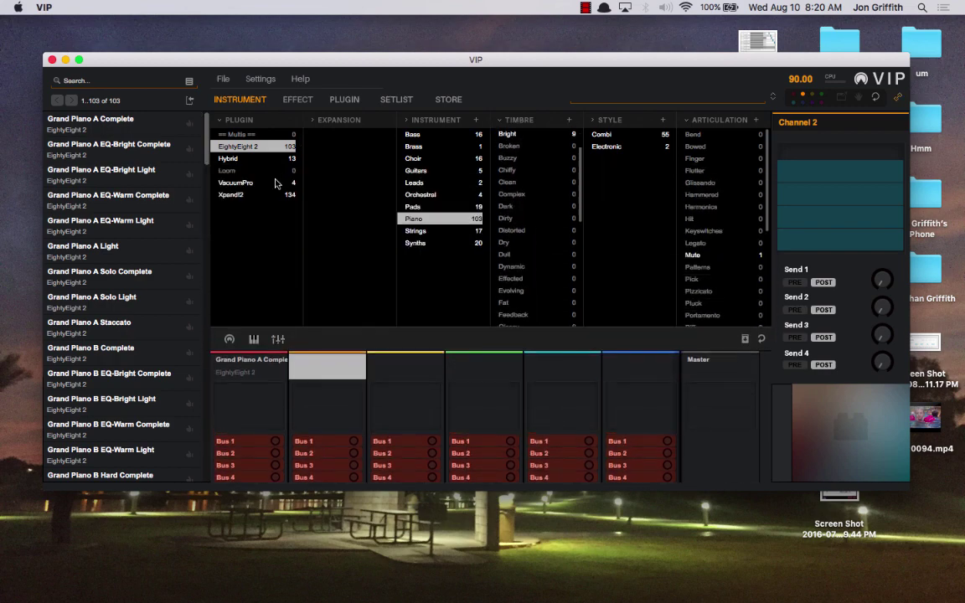
pyautogui.click(414, 219)
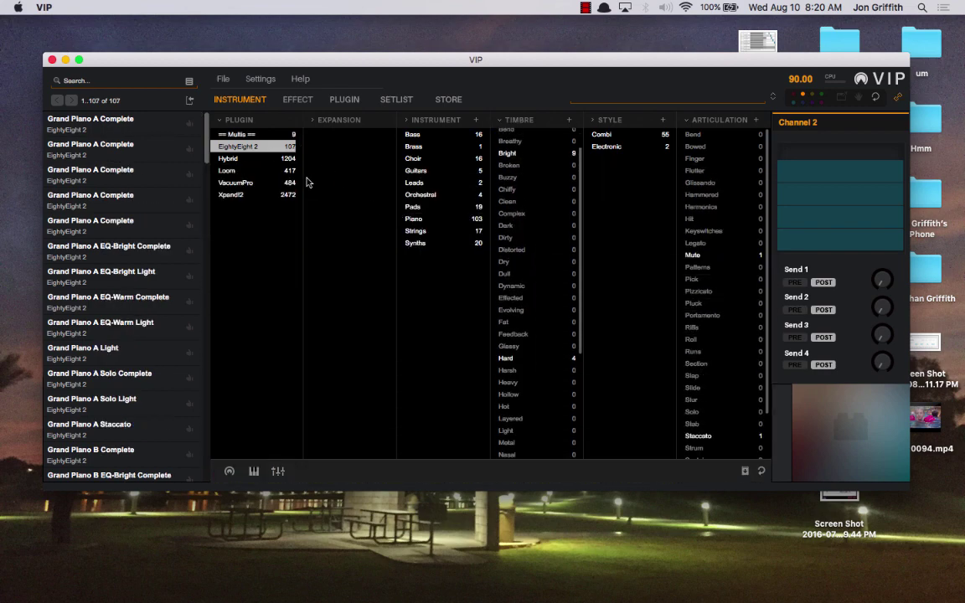
pyautogui.click(245, 148)
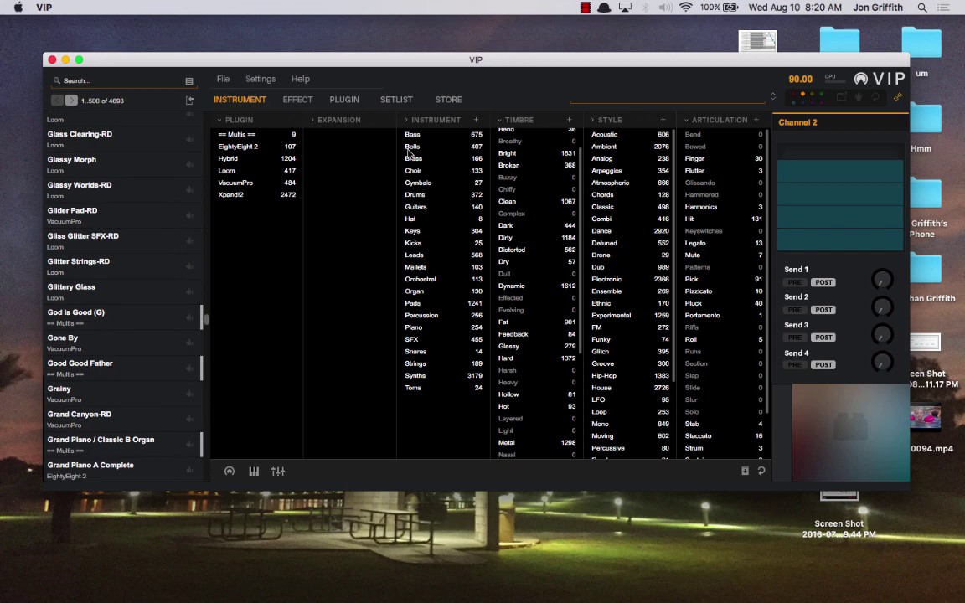
# - Filter to Airy, Atmospheric and Strings, then load 07 Fairy Tale Pad onto channel 2
pyautogui.scroll(1, 507, 147)
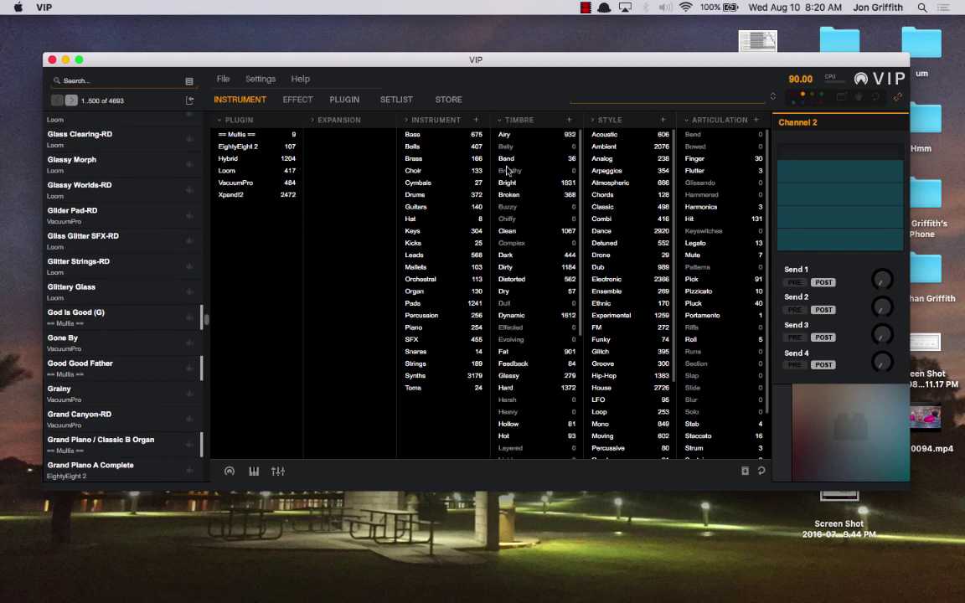
pyautogui.click(507, 139)
pyautogui.scroll(10, 134, 168)
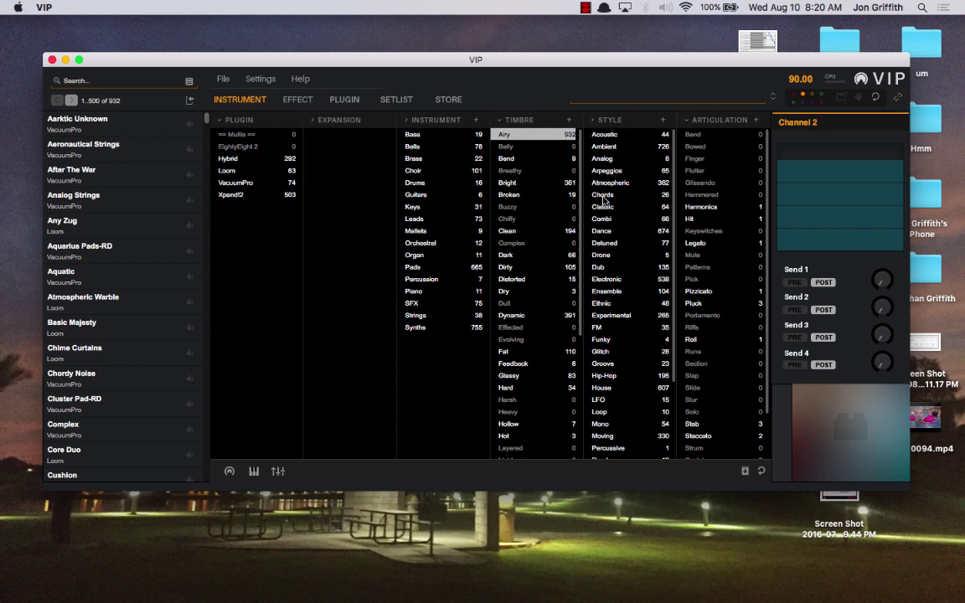
pyautogui.click(603, 183)
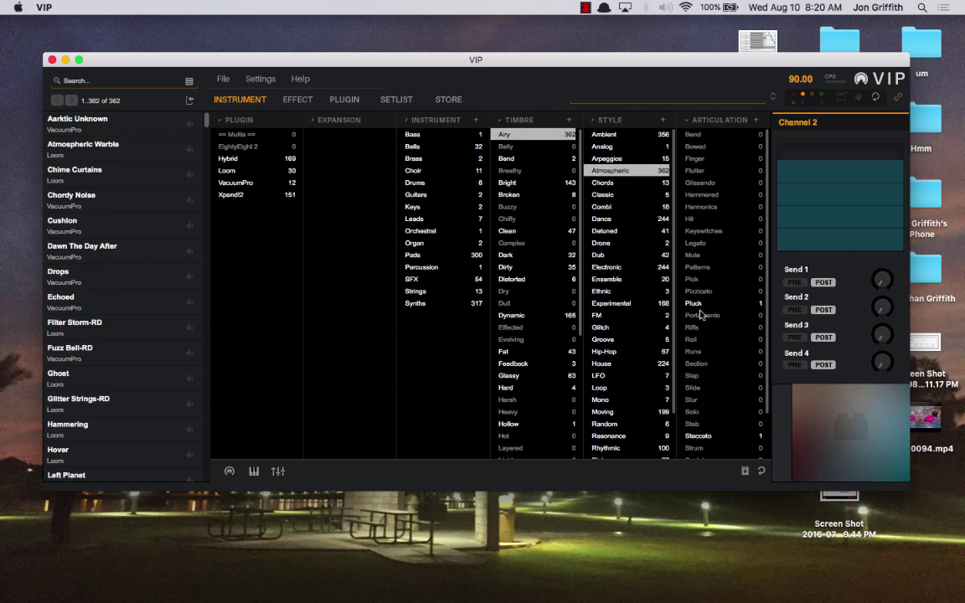
pyautogui.scroll(-1, 705, 323)
pyautogui.scroll(-1, 706, 323)
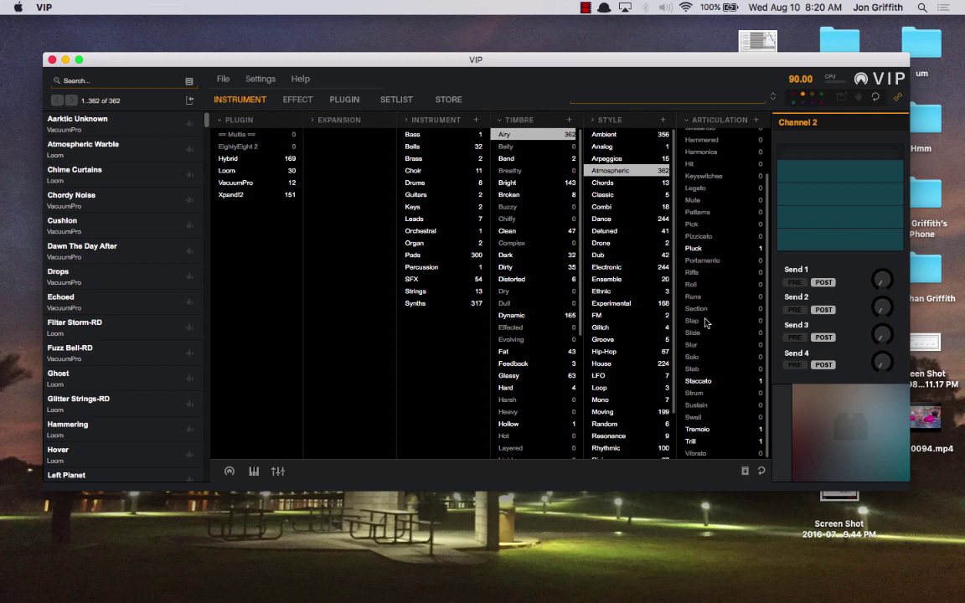
pyautogui.scroll(2, 705, 323)
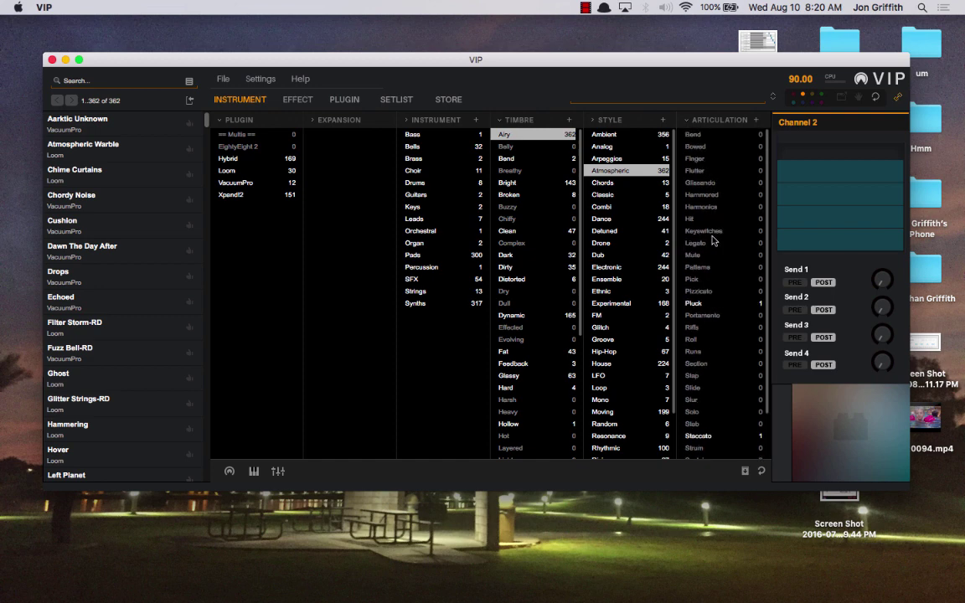
pyautogui.click(415, 290)
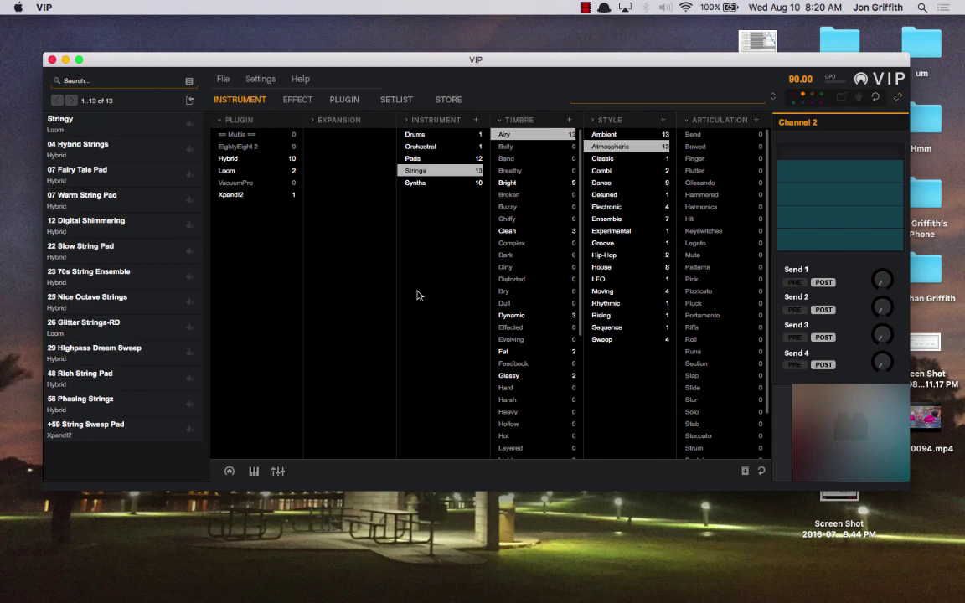
pyautogui.click(73, 181)
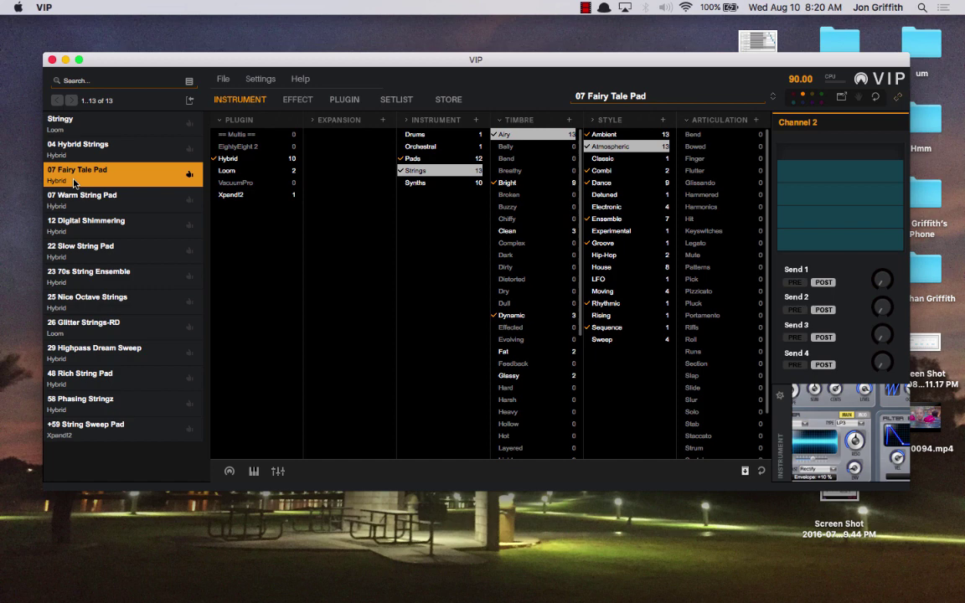
pyautogui.click(278, 471)
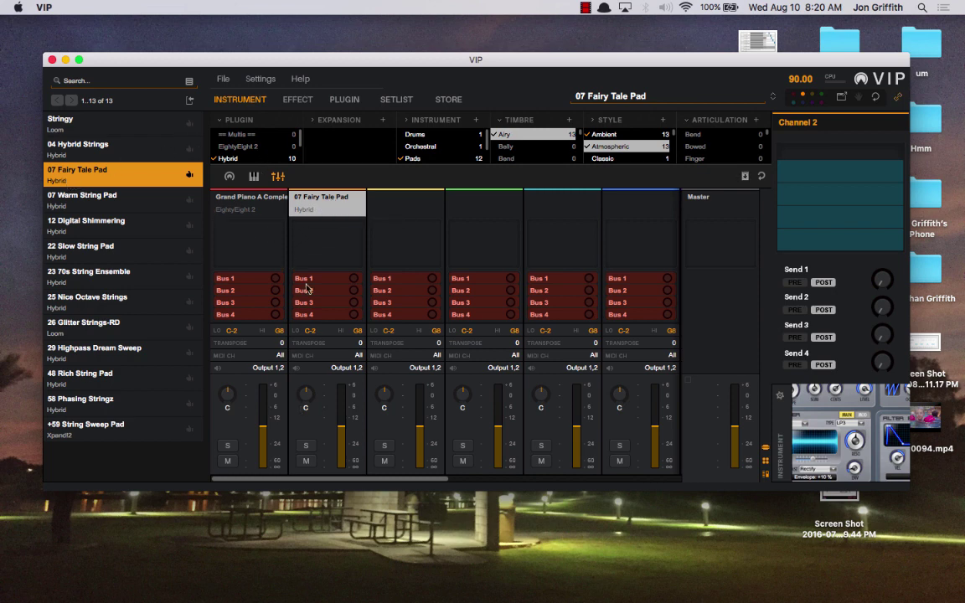
pyautogui.click(254, 176)
pyautogui.moveTo(372, 452); pyautogui.dragTo(473, 465)
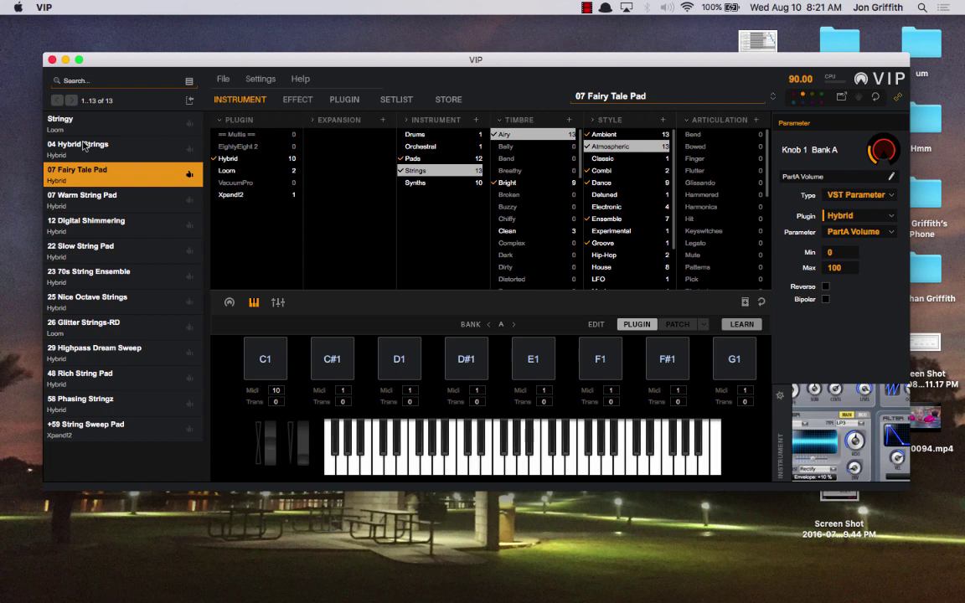
pyautogui.click(279, 302)
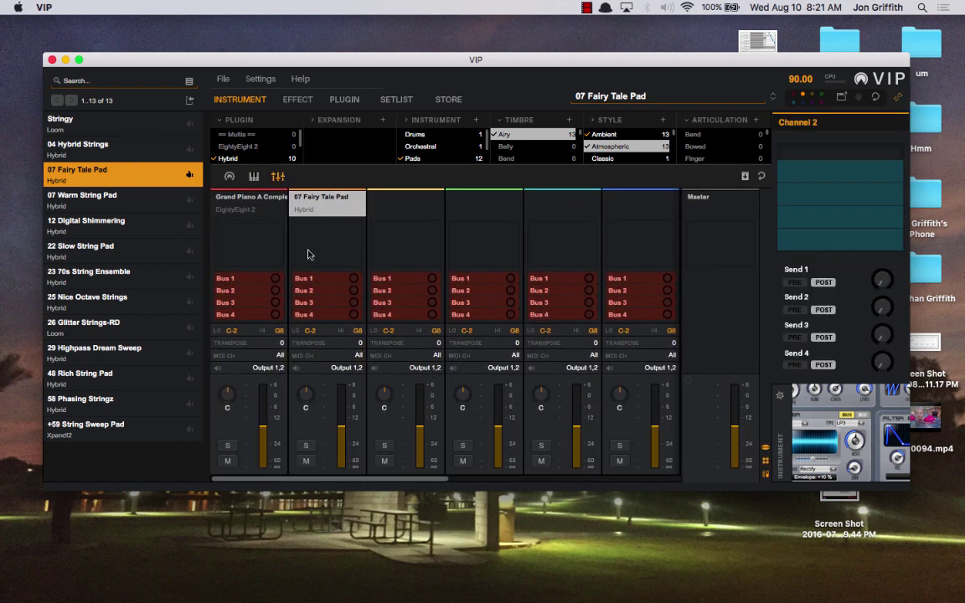
pyautogui.click(392, 204)
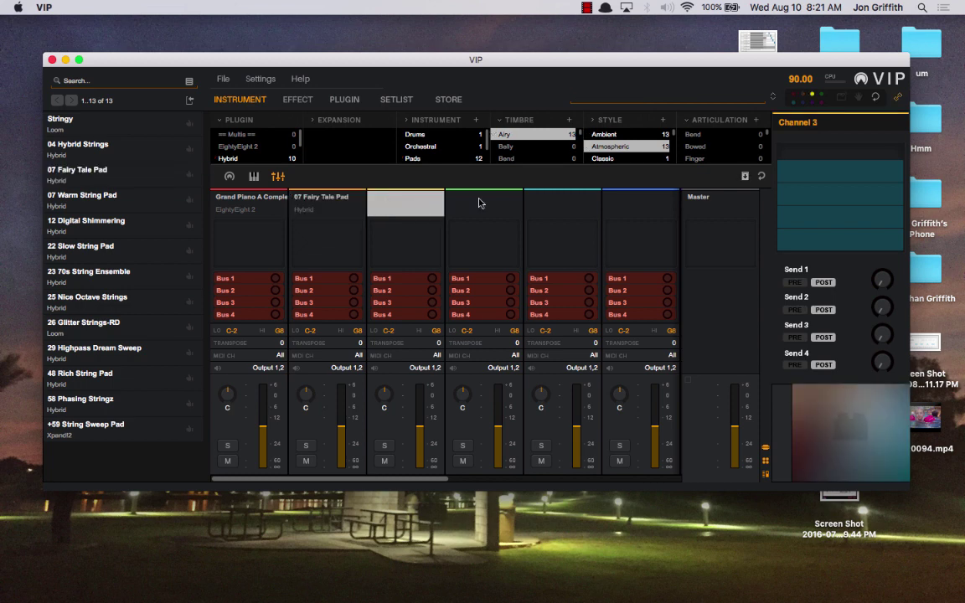
pyautogui.click(480, 203)
pyautogui.click(578, 207)
pyautogui.click(424, 208)
pyautogui.click(338, 211)
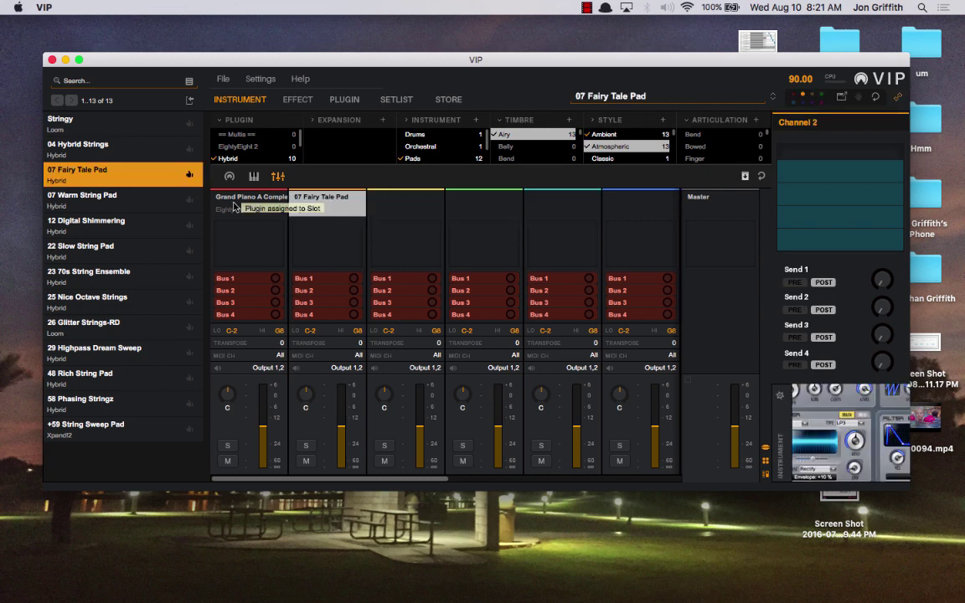
pyautogui.click(235, 207)
pyautogui.click(309, 207)
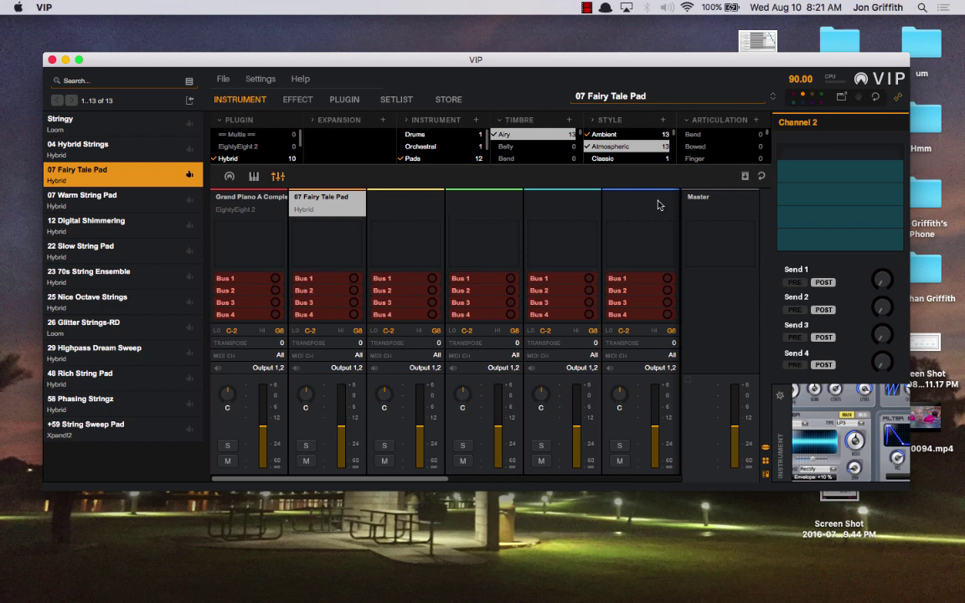
# - Save the piano-and-pad channels as a new multi named 'Fairy Tale Piano'
pyautogui.click(744, 177)
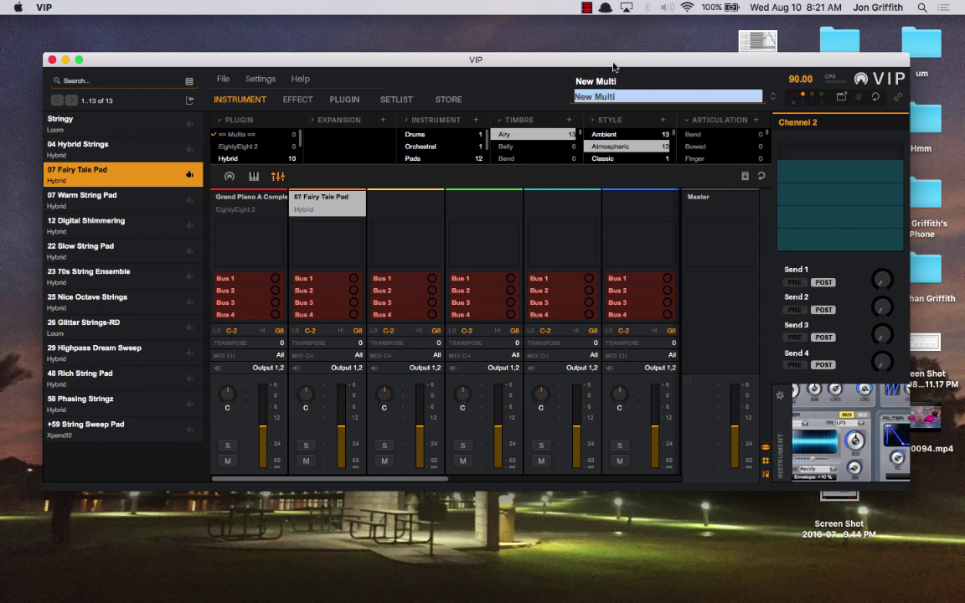
pyautogui.write('Fairy Tale Piano')
pyautogui.press('Return')
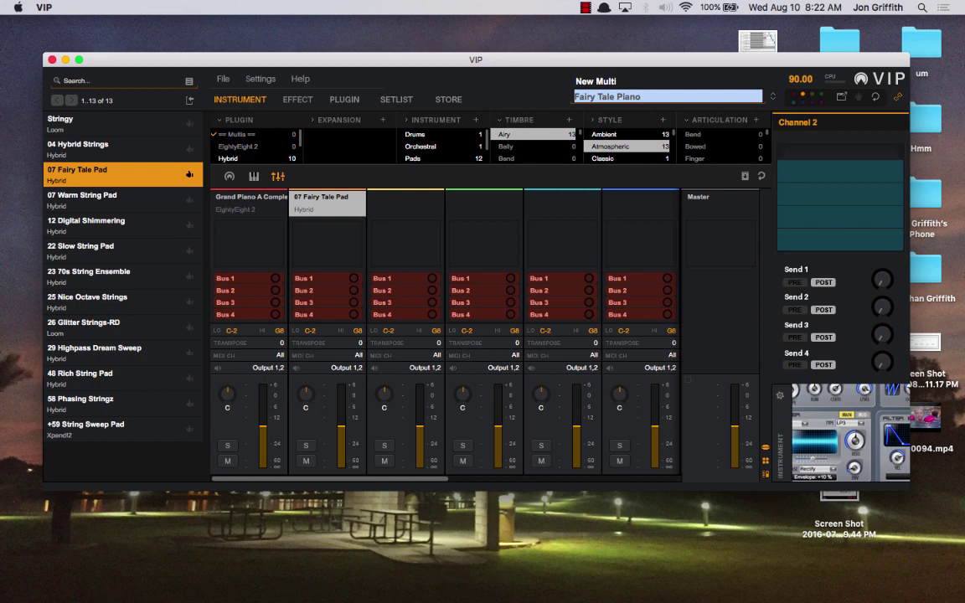
pyautogui.press('Return')
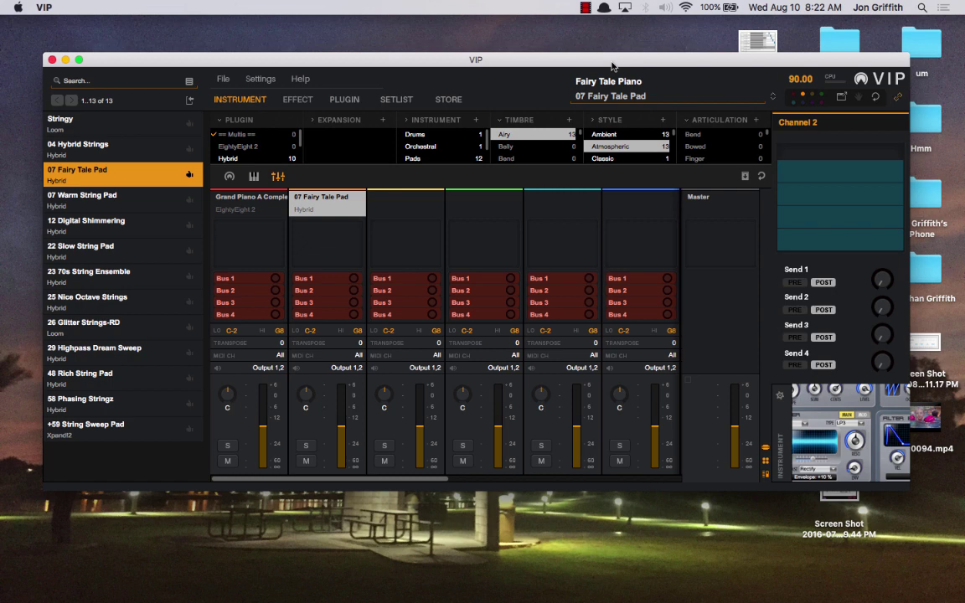
# - Create a new setlist, entering the name 'Coffee Shop Gig Moredy'
pyautogui.click(279, 177)
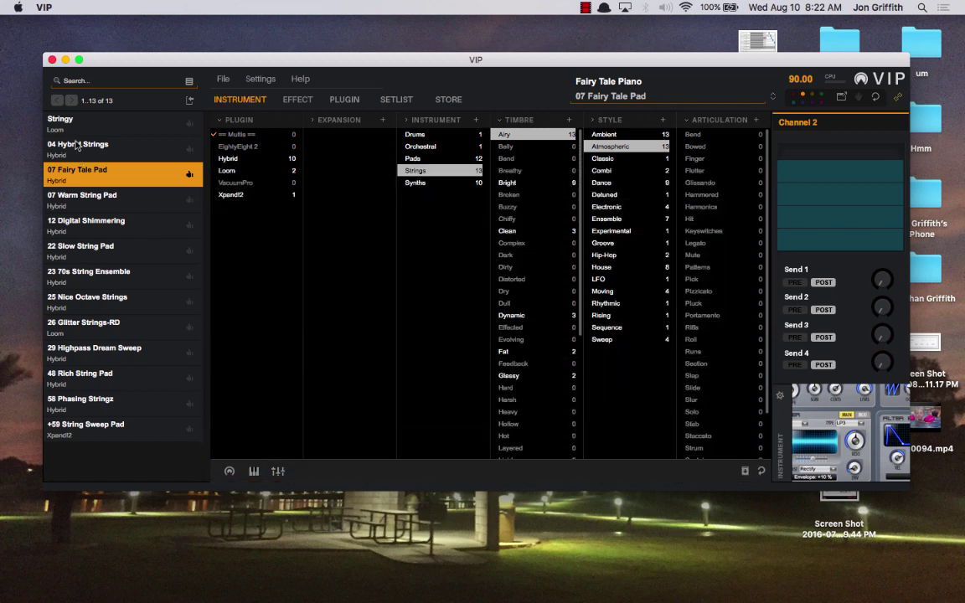
pyautogui.click(395, 97)
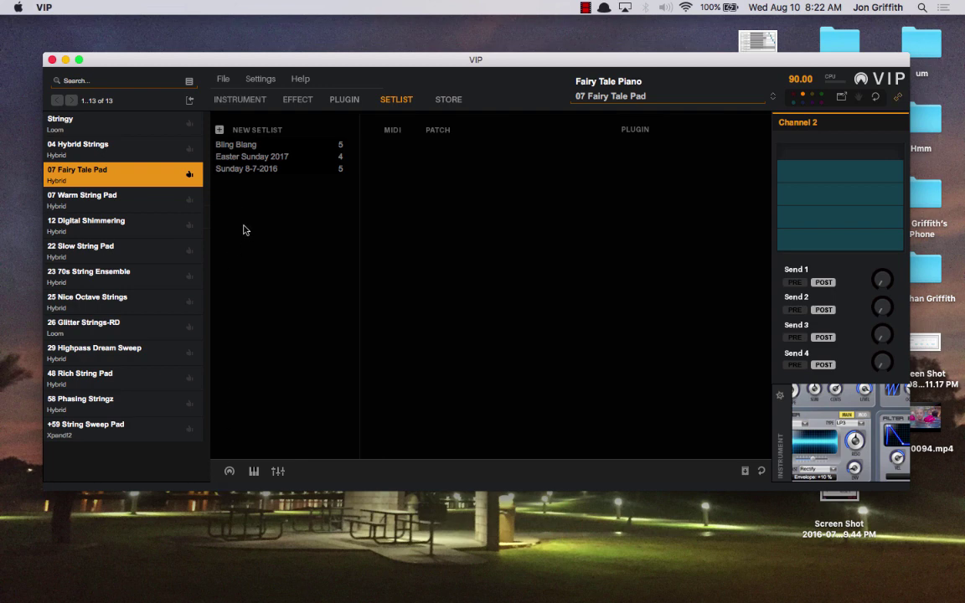
pyautogui.click(220, 130)
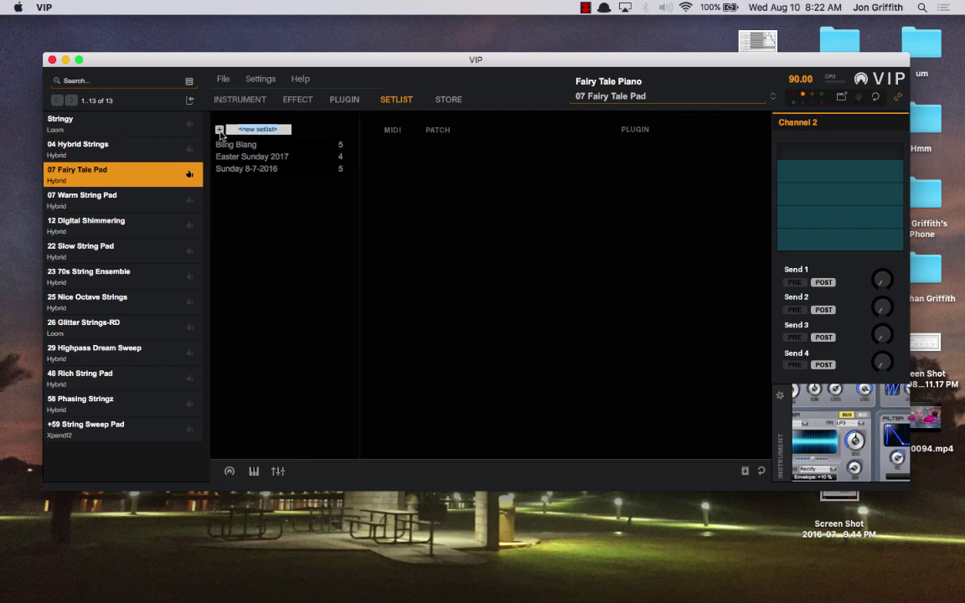
pyautogui.write('Cof')
pyautogui.write('fee Shop Gig Mor')
pyautogui.write('edy')
pyautogui.press('Return')
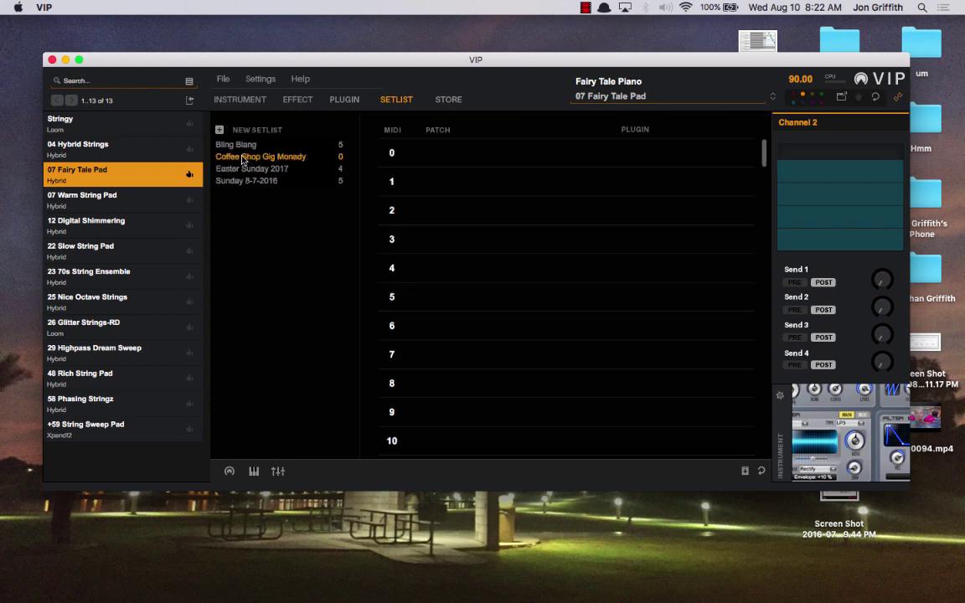
# - Rename the misspelled setlist to 'Coffee Shop Gig Monday'
pyautogui.rightClick(247, 158)
pyautogui.click(277, 182)
pyautogui.click(307, 155)
pyautogui.press('BackSpace')
pyautogui.press('BackSpace')
pyautogui.write('da')
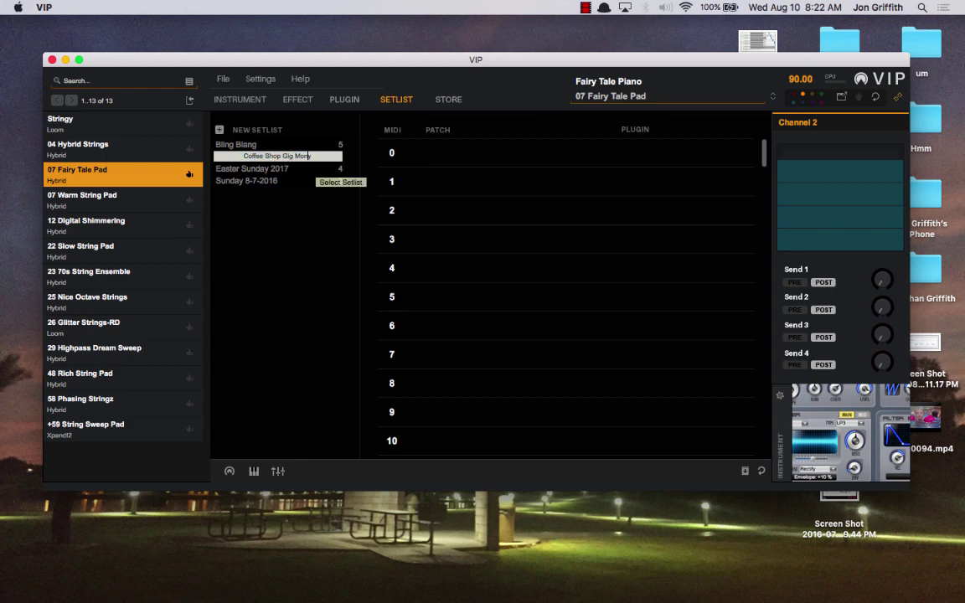
pyautogui.press('Return')
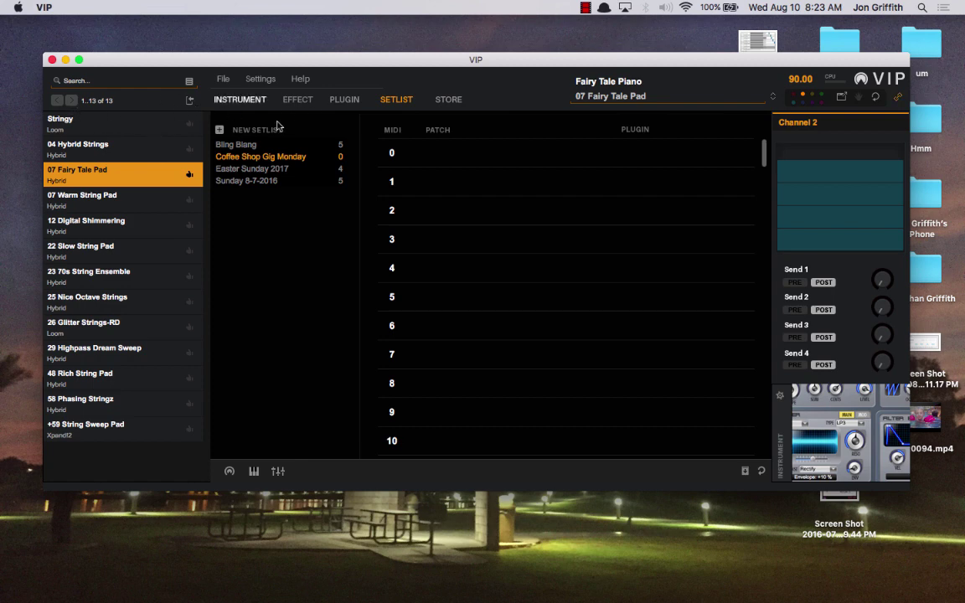
# - Clear the Strings, Airy and Atmospheric filters and list only == Multis ==, then show the setlist
pyautogui.click(228, 98)
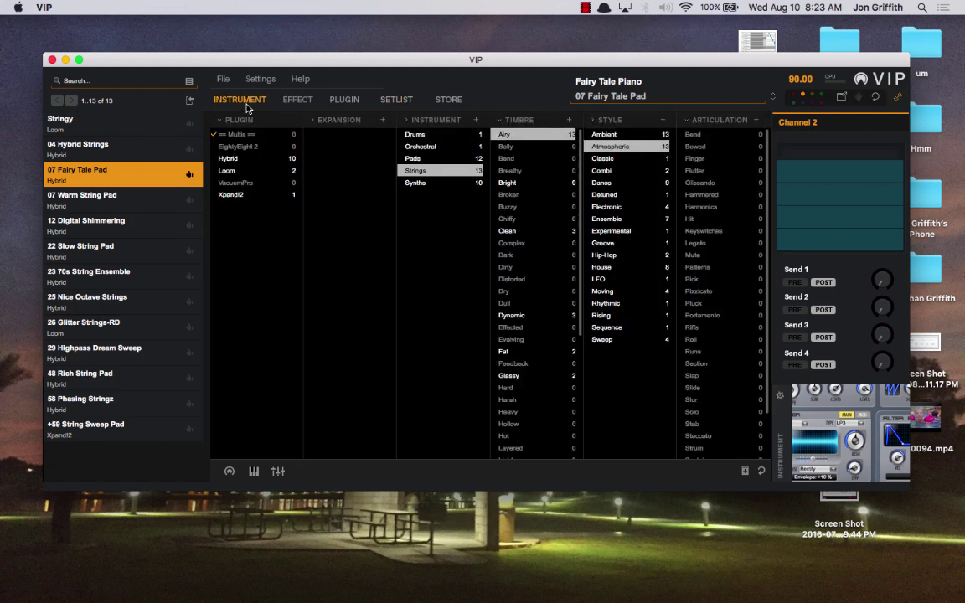
pyautogui.click(413, 171)
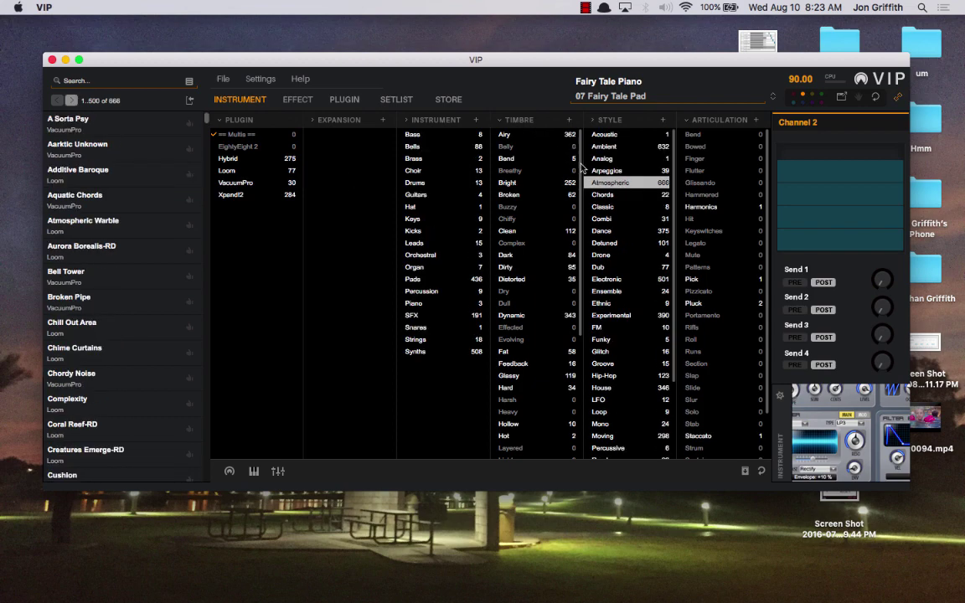
pyautogui.scroll(15, 126, 115)
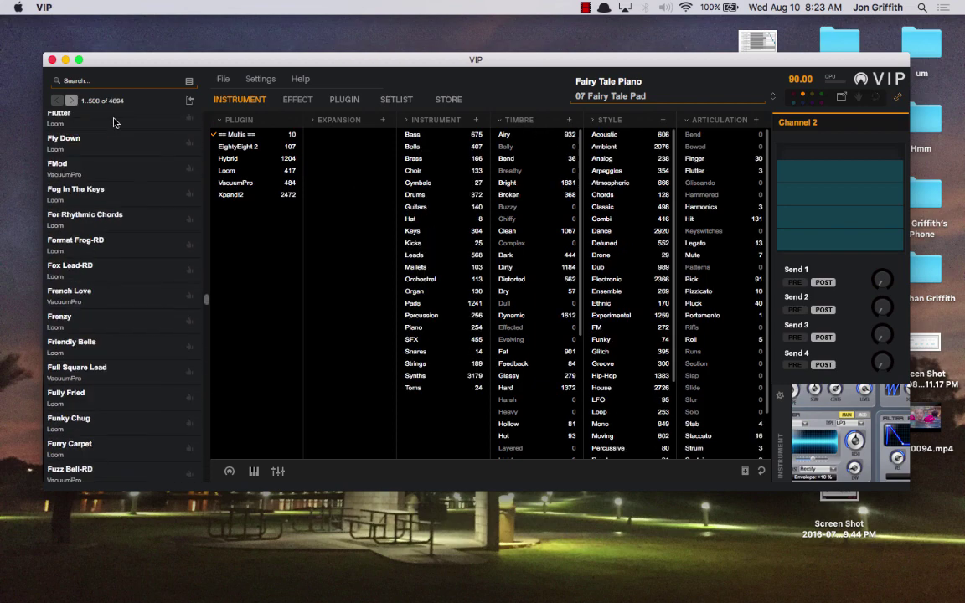
pyautogui.click(233, 136)
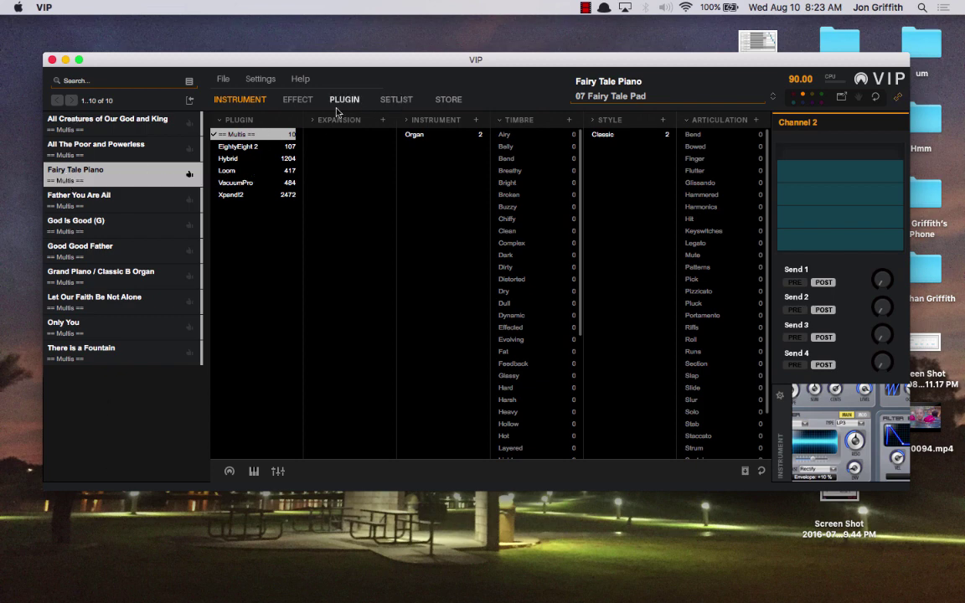
pyautogui.click(408, 101)
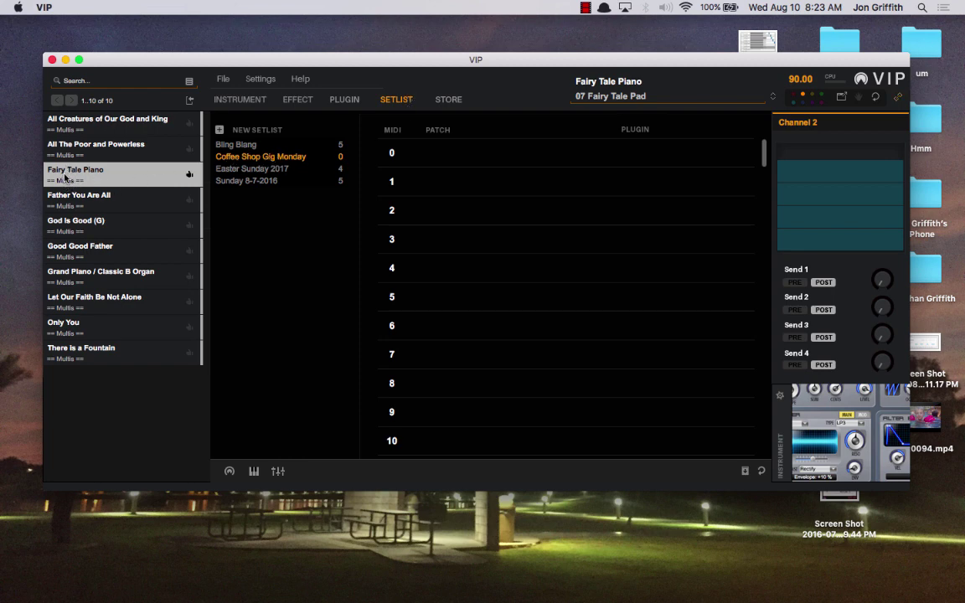
# - Drag Fairy Tale Piano into MIDI slot 0 of the Coffee Shop Gig Monday setlist
pyautogui.moveTo(65, 177); pyautogui.dragTo(405, 146)
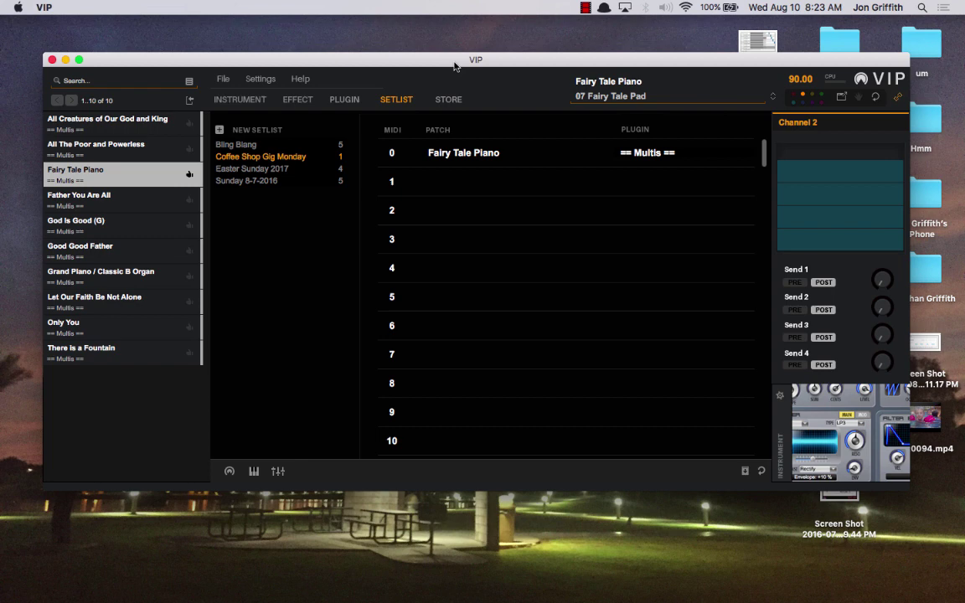
pyautogui.moveTo(455, 63); pyautogui.dragTo(453, 52)
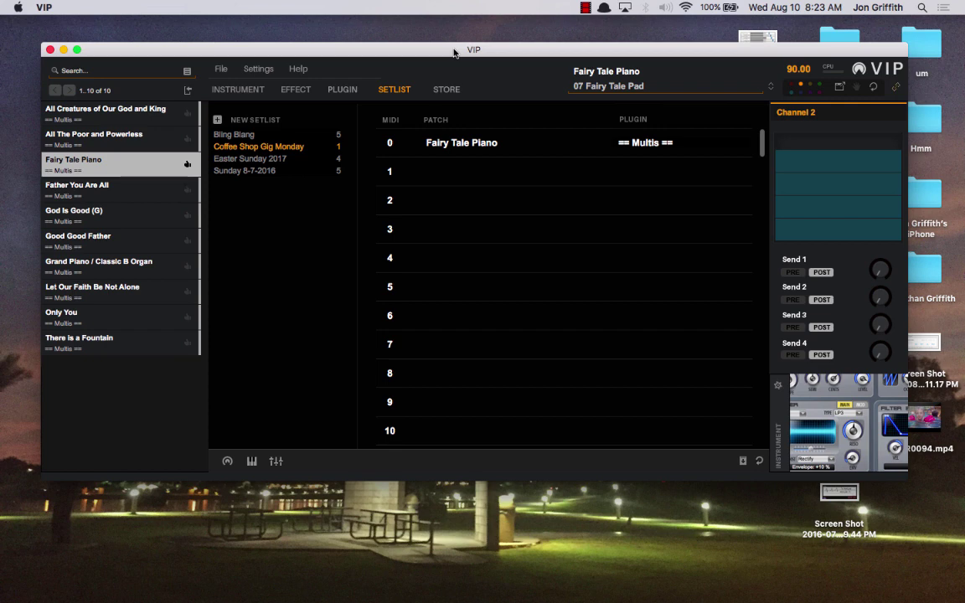
# - Load Fairy Tale Piano from setlist slot 0 and show its plugin knob controls
pyautogui.click(421, 147)
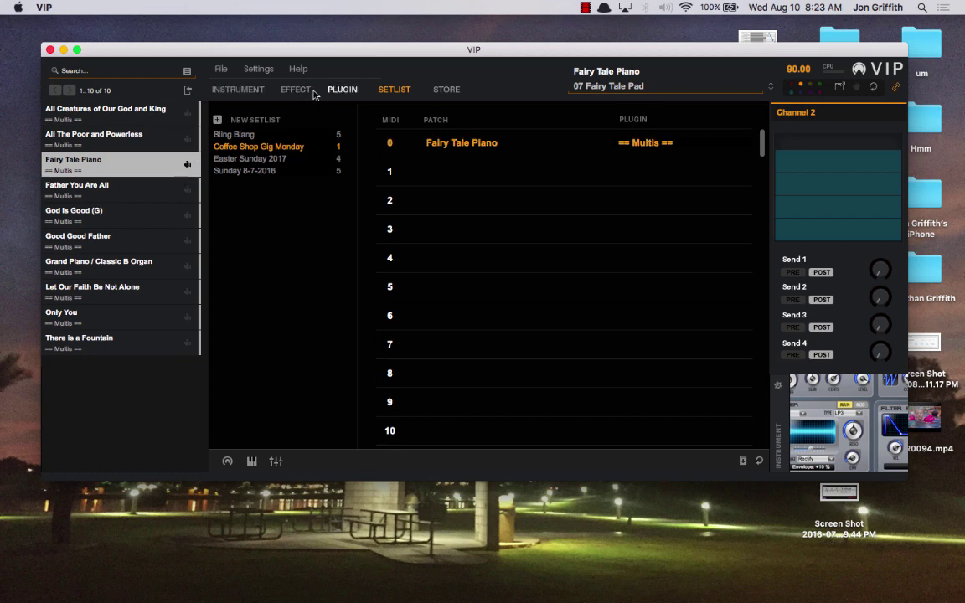
pyautogui.click(238, 90)
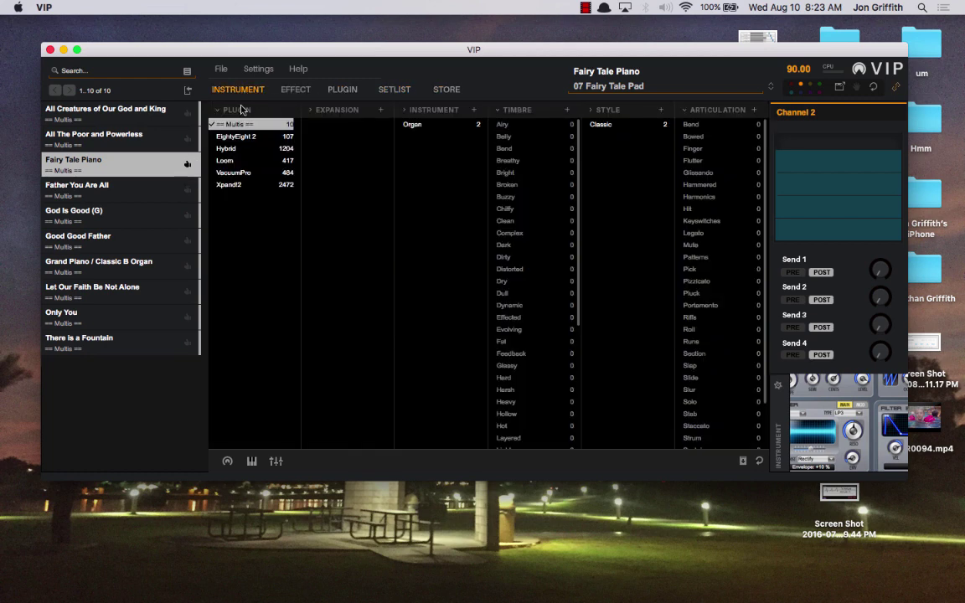
pyautogui.click(227, 461)
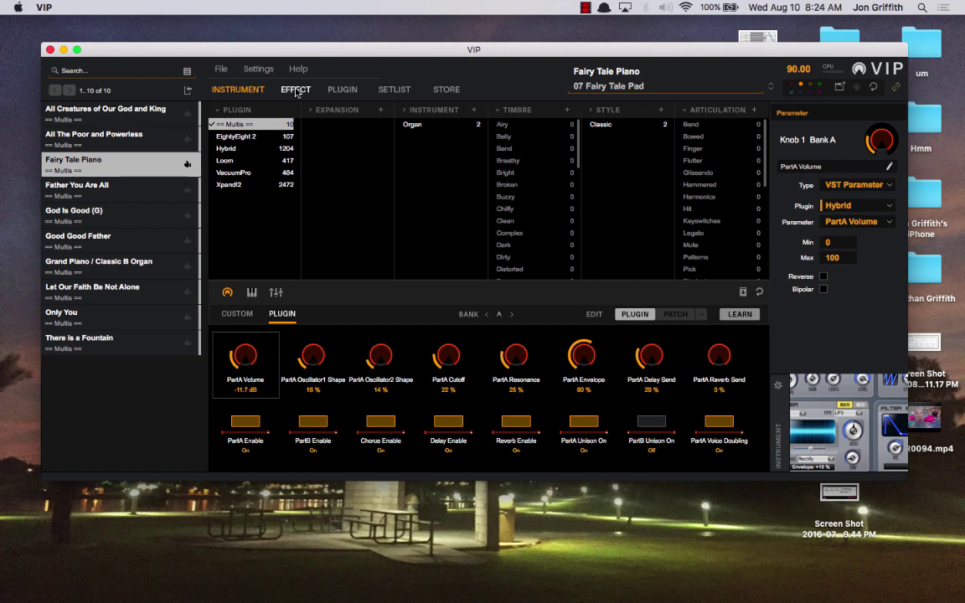
# - Return to the setlist view and shift the program window slightly up and left
pyautogui.click(371, 87)
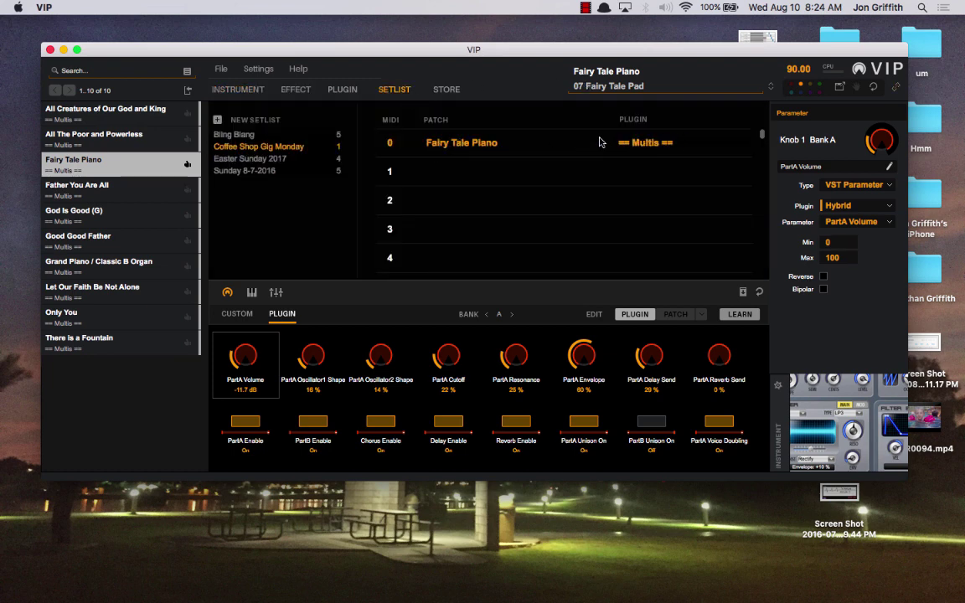
pyautogui.moveTo(544, 52); pyautogui.dragTo(536, 43)
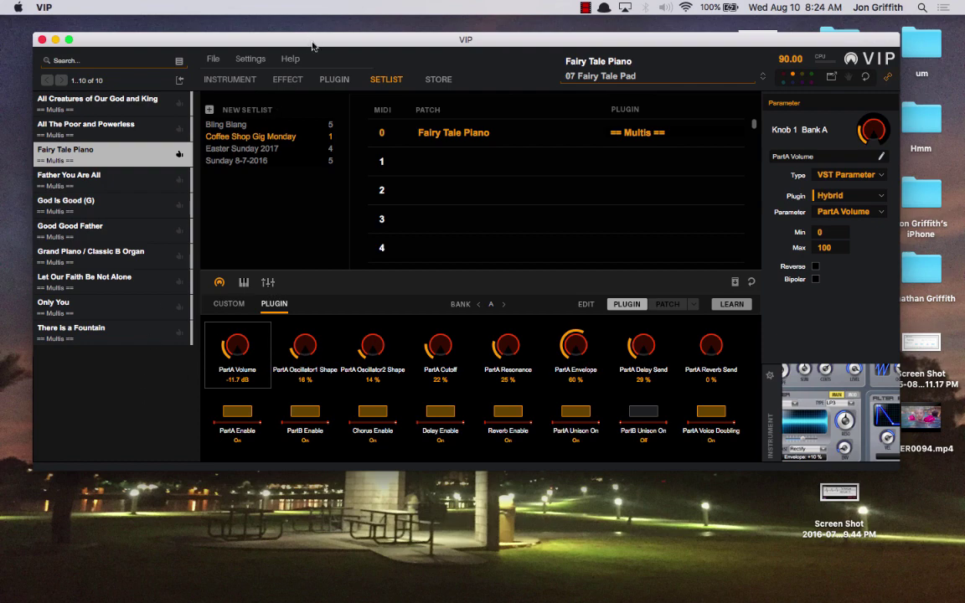
pyautogui.moveTo(285, 46); pyautogui.dragTo(274, 46)
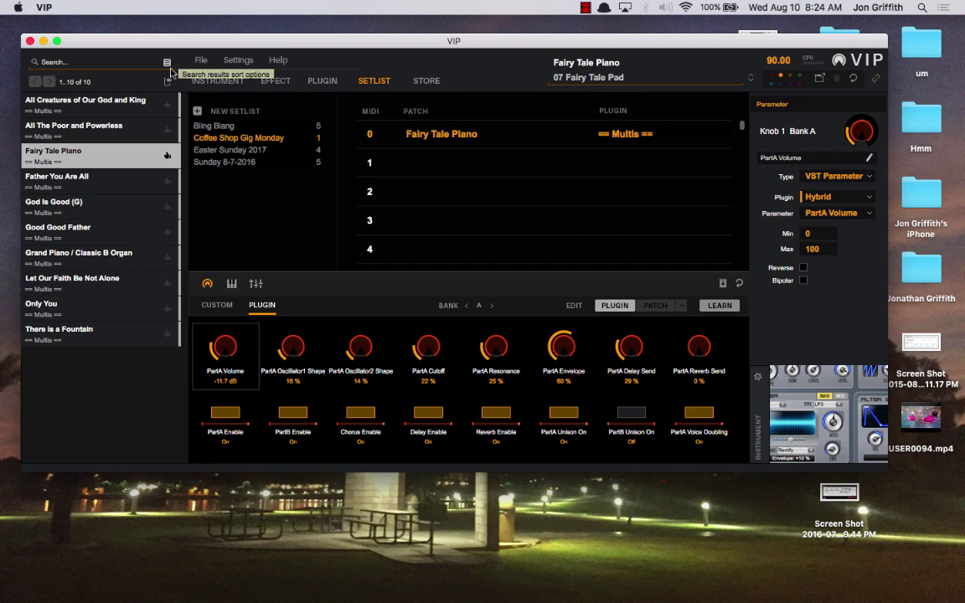
# - Hide the knob controls and cycle through the Instrument, Plugin, Setlist and Store pages
pyautogui.click(207, 285)
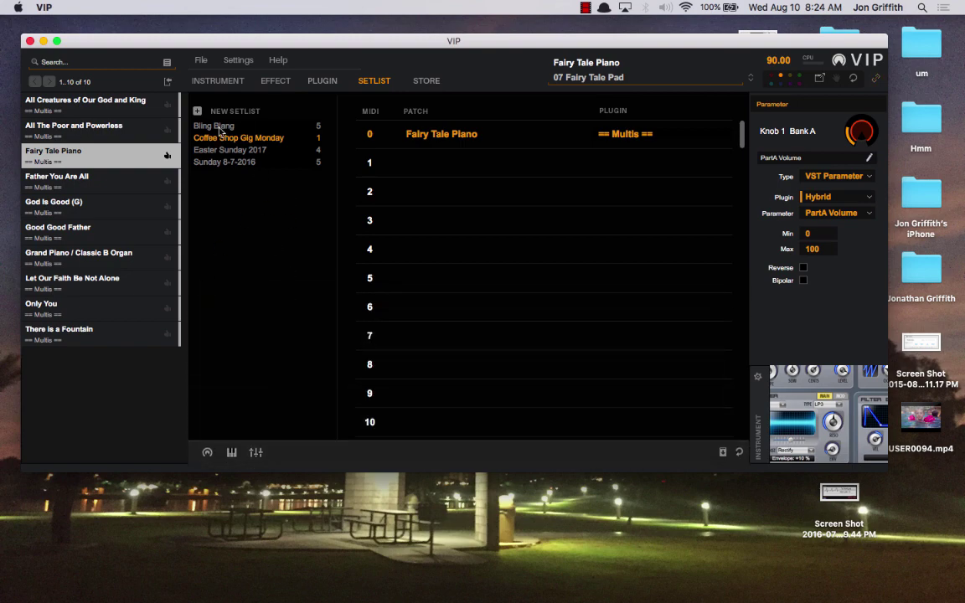
pyautogui.click(216, 81)
pyautogui.click(320, 82)
pyautogui.click(373, 80)
pyautogui.click(427, 81)
pyautogui.click(218, 80)
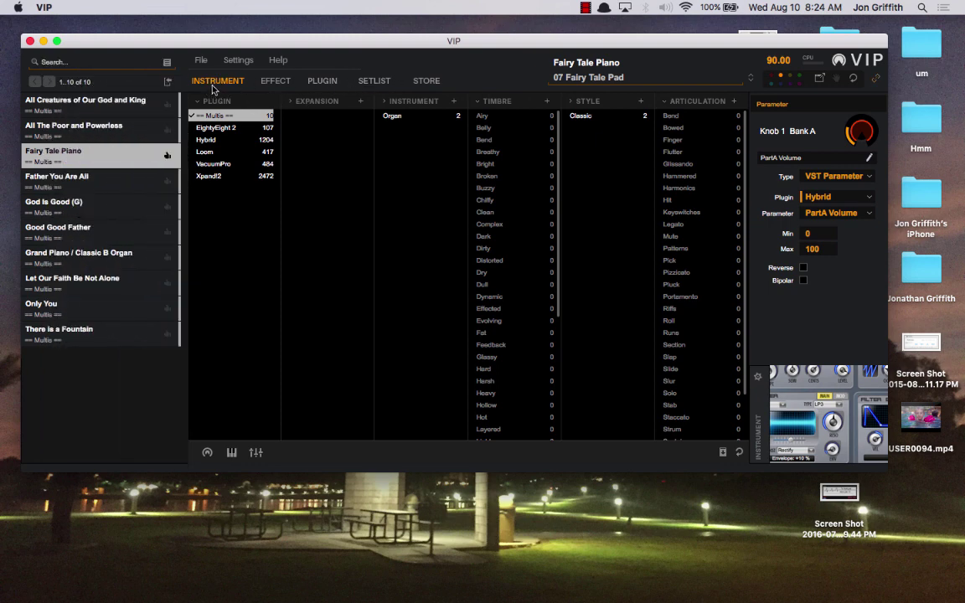
# - Remove the Multis filter, toggling EightyEight 2, Brass and Xpand!2 off, to list all 4694 patches
pyautogui.click(208, 117)
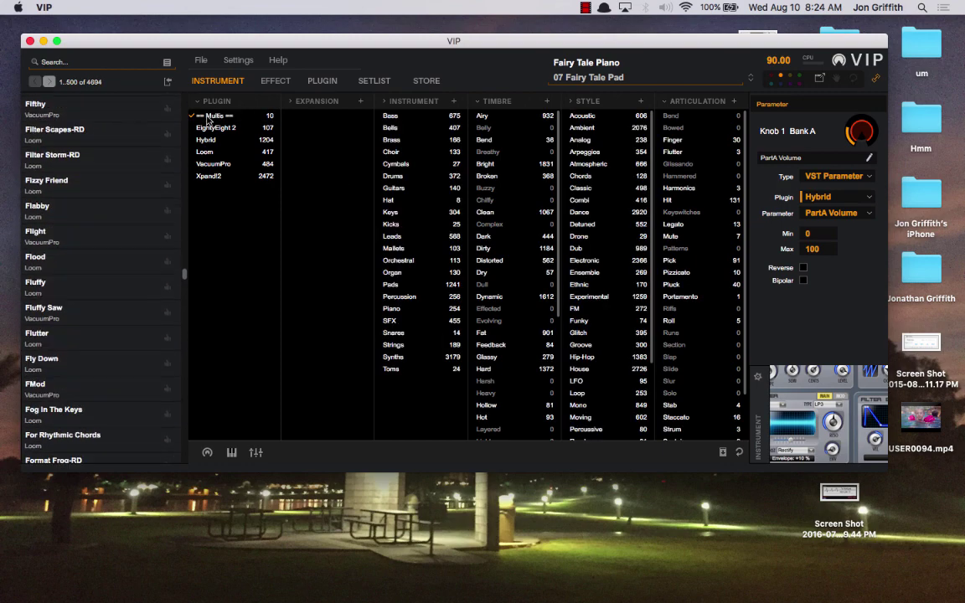
pyautogui.click(219, 127)
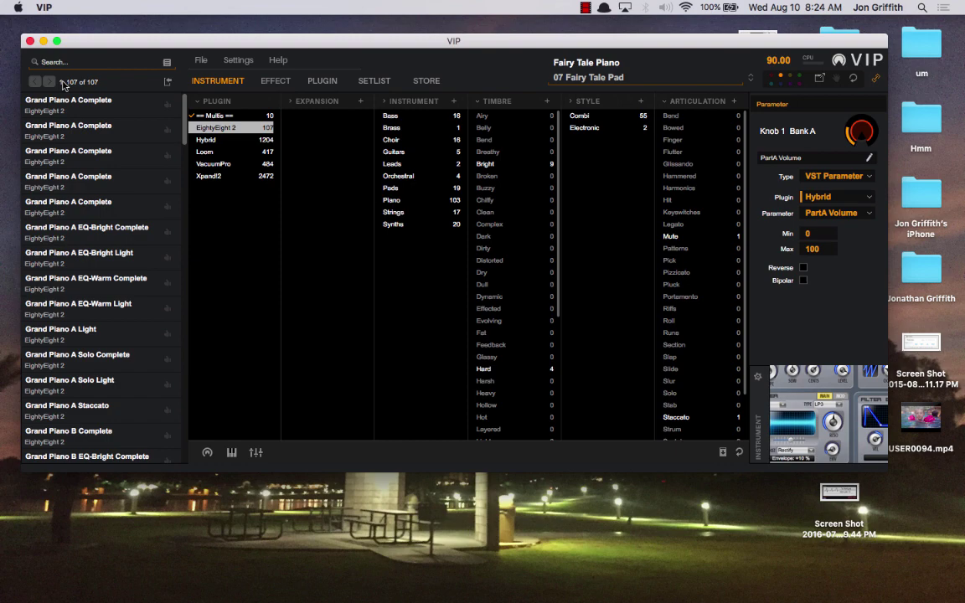
pyautogui.click(231, 128)
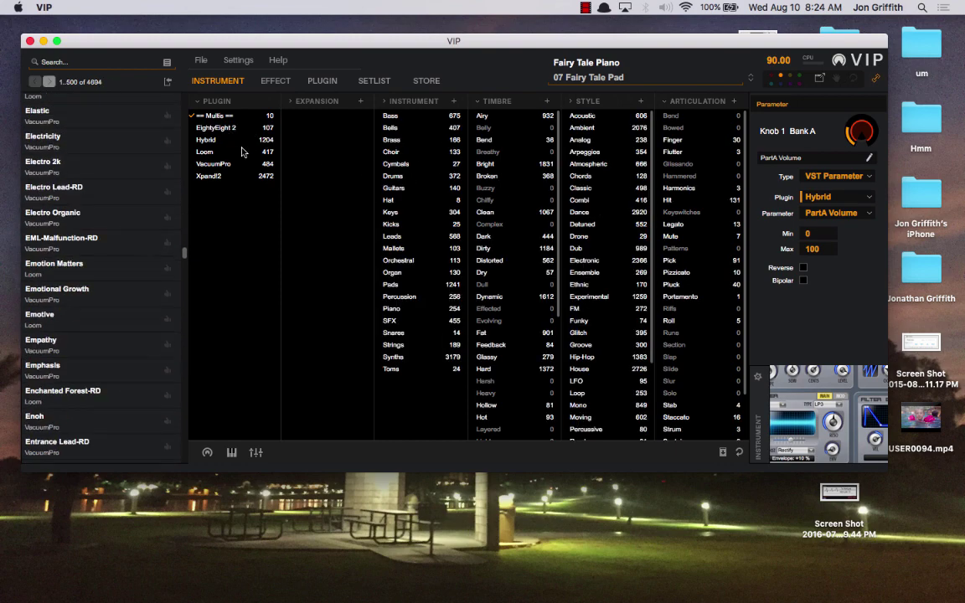
pyautogui.click(398, 141)
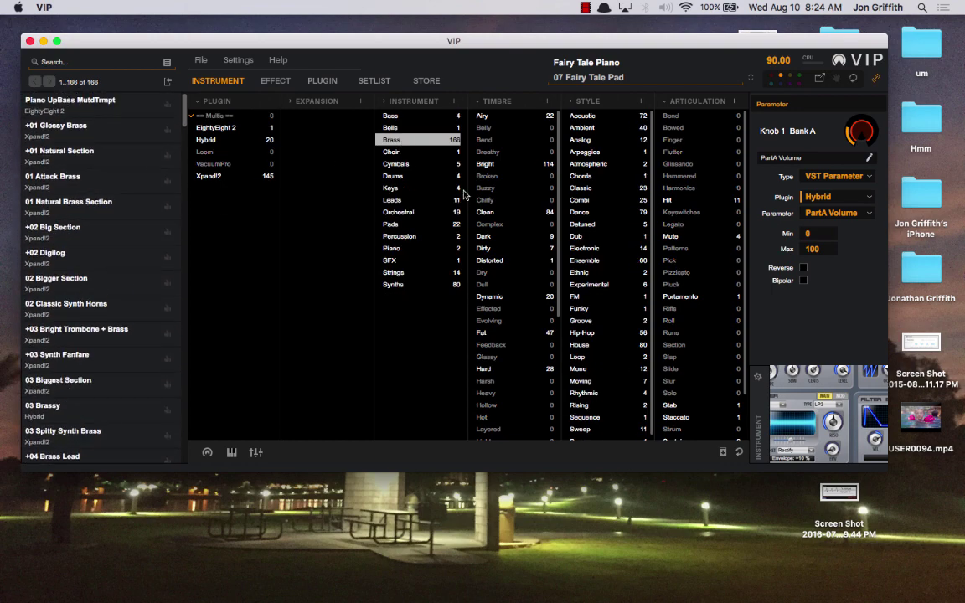
pyautogui.click(399, 140)
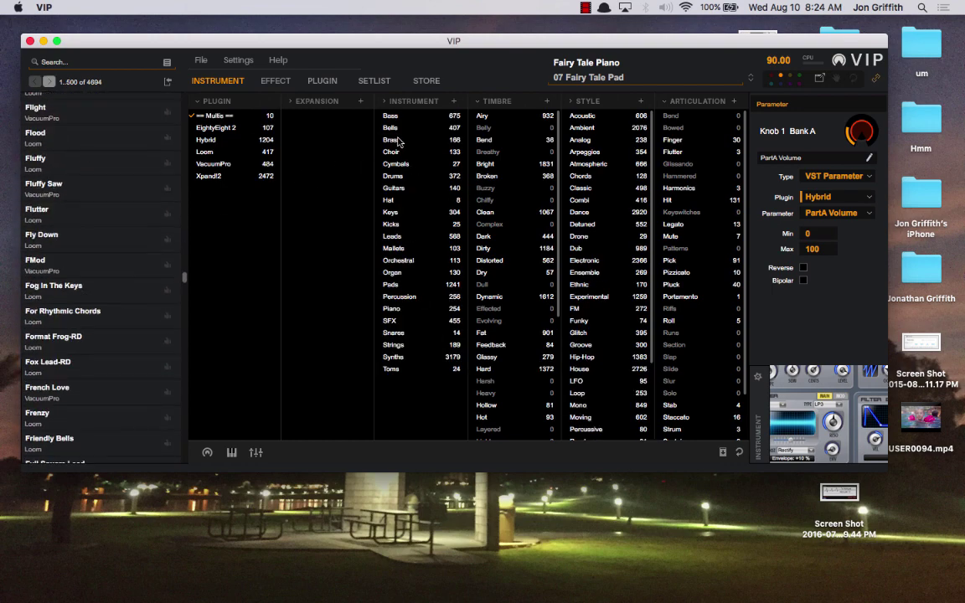
pyautogui.click(211, 179)
pyautogui.click(214, 176)
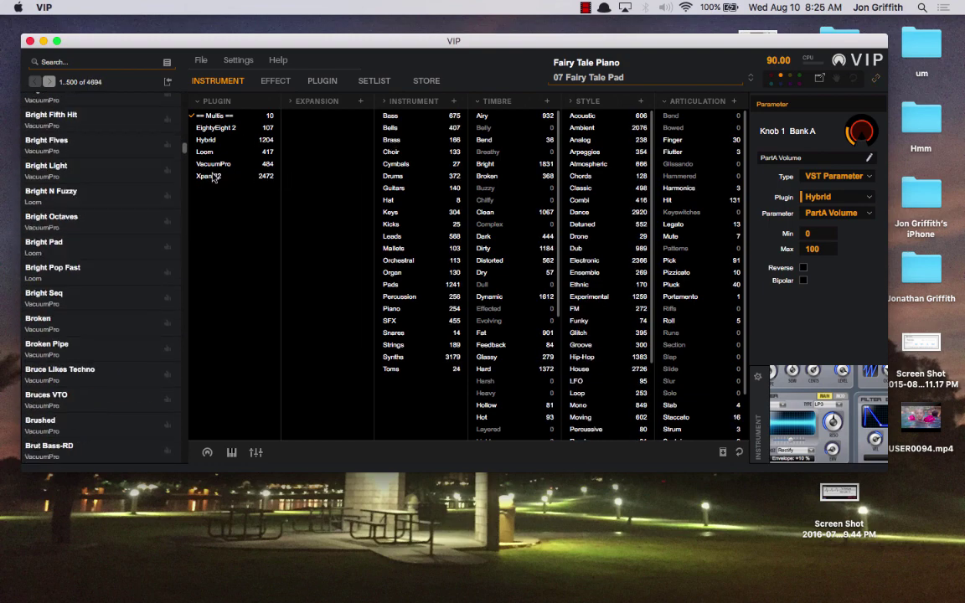